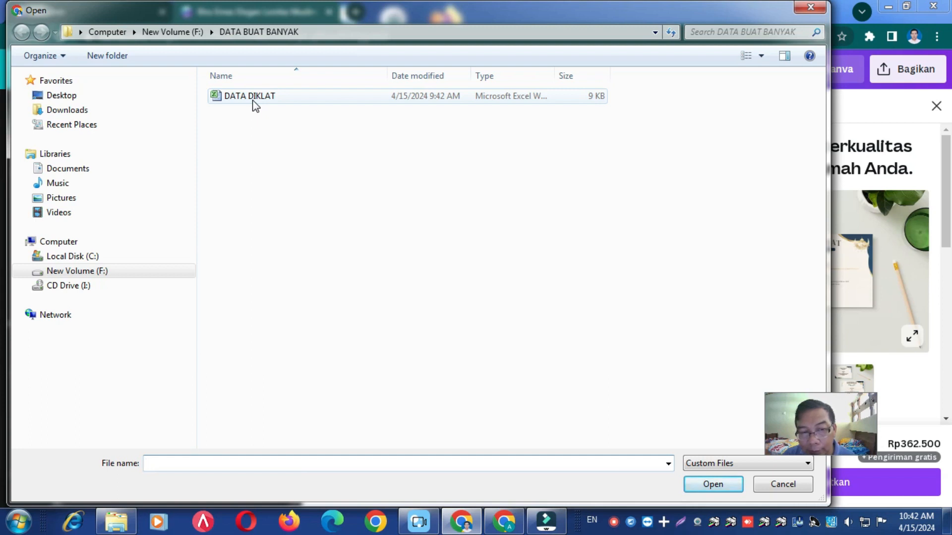
- Switch to Microsoft Excel 2010 and open the recent workbook DATA DIKLAT
{"action": "left_click", "coordinate": [19, 522]}
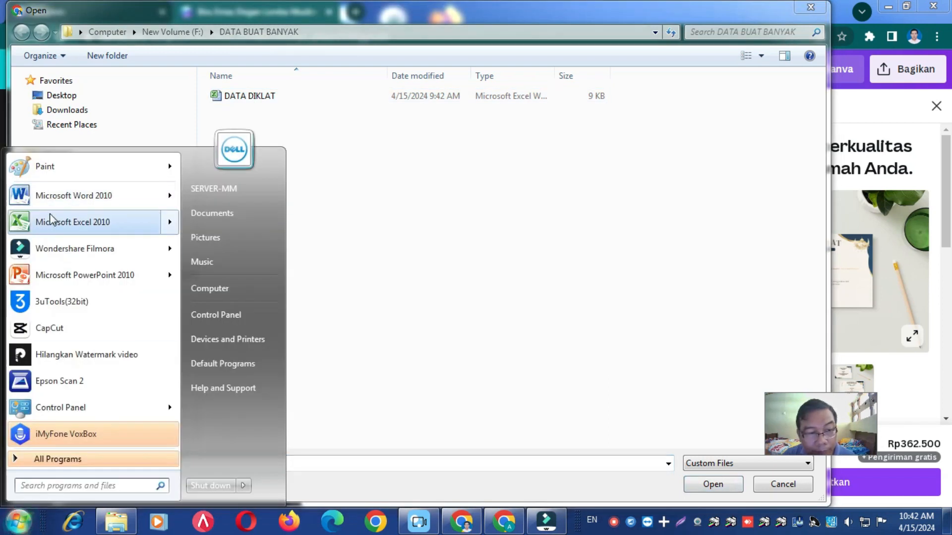
{"action": "left_click", "coordinate": [52, 220]}
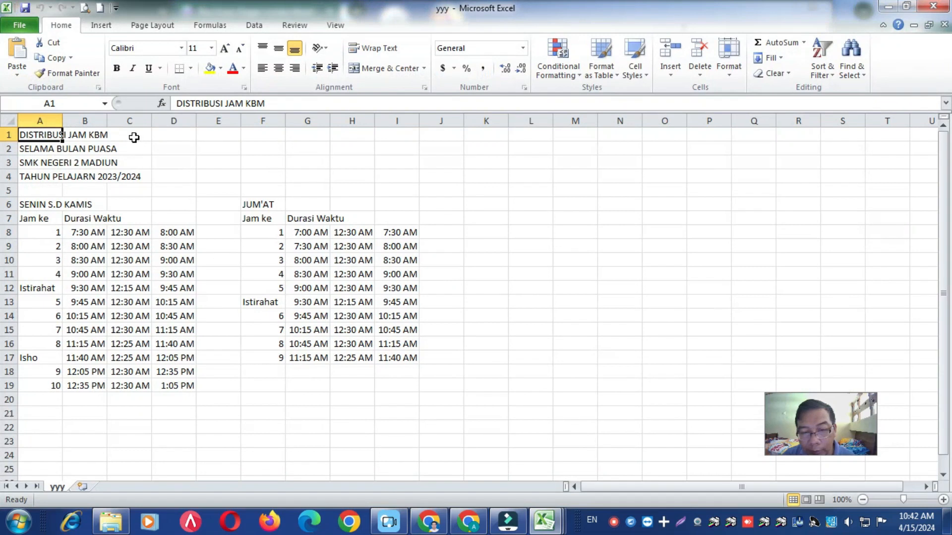
{"action": "left_click", "coordinate": [27, 25]}
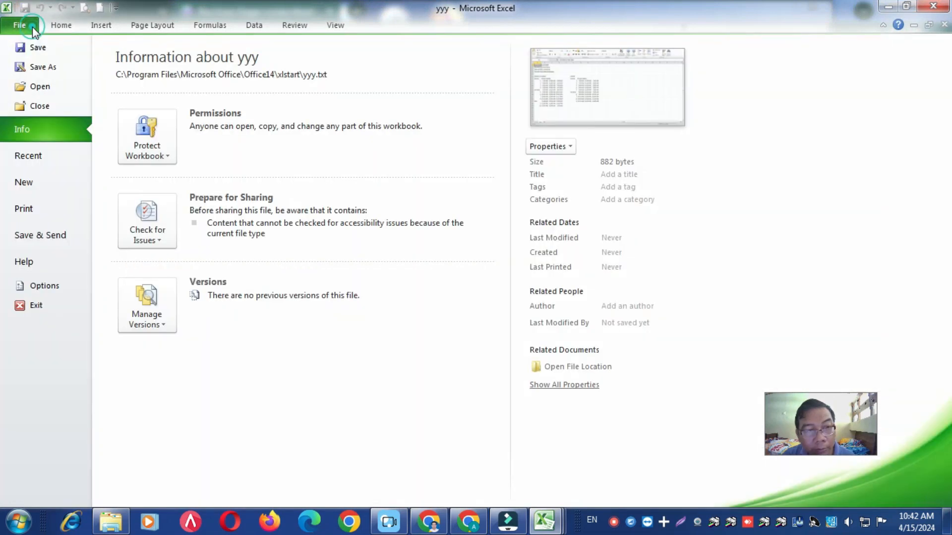
{"action": "left_click", "coordinate": [28, 155]}
{"action": "left_click", "coordinate": [171, 82]}
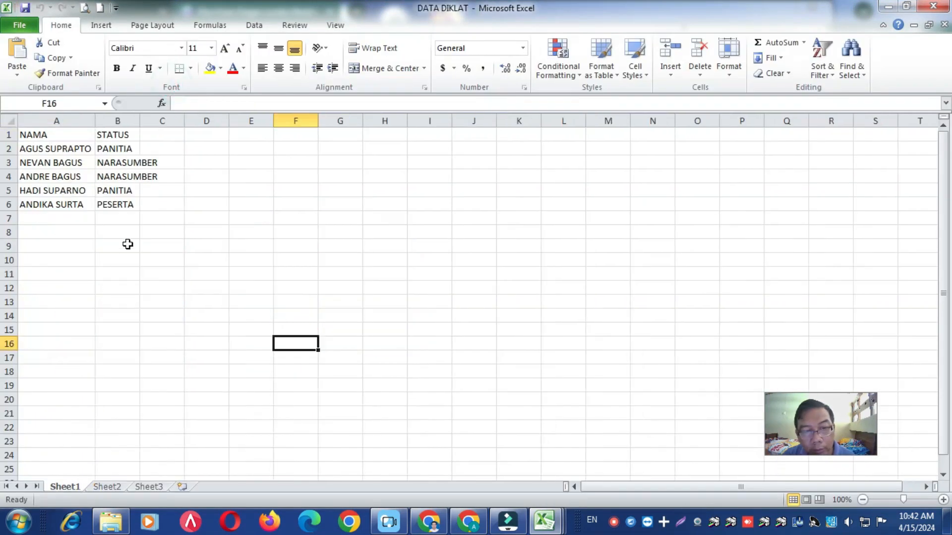
- Apply all borders to the NAMA and STATUS table in A1:B6 and fit column B's width to its text
{"action": "left_click", "coordinate": [52, 218]}
{"action": "left_click_drag", "start_coordinate": [53, 137], "coordinate": [124, 203]}
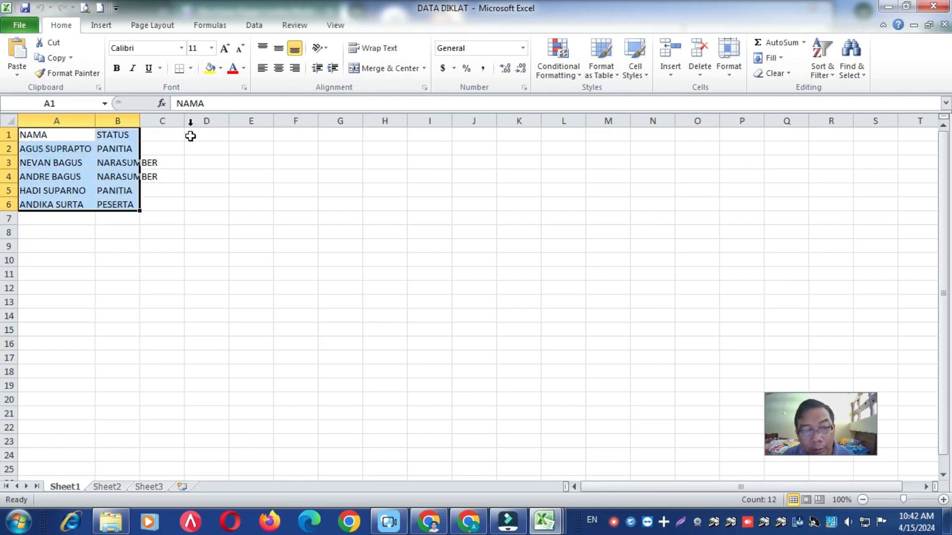
{"action": "left_click", "coordinate": [190, 69]}
{"action": "left_click", "coordinate": [204, 179]}
{"action": "left_click", "coordinate": [126, 278]}
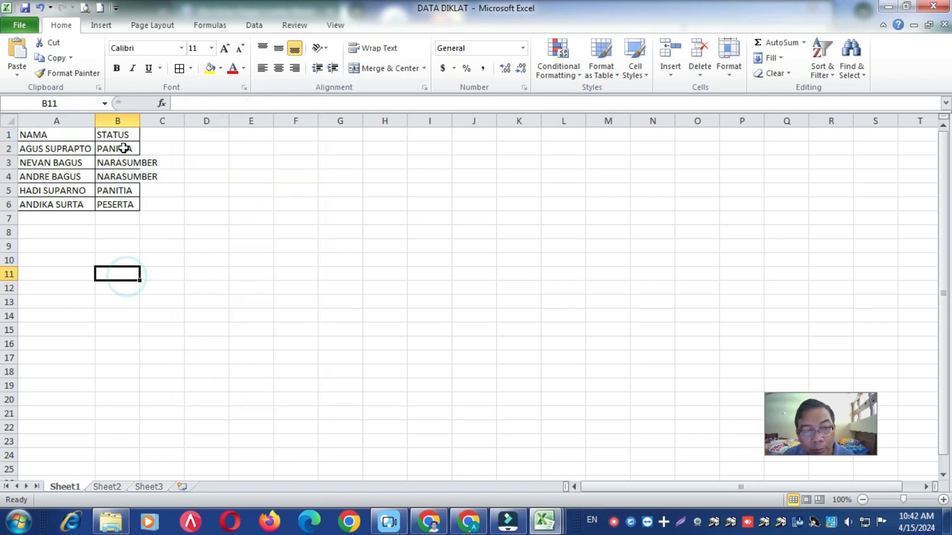
{"action": "double_click", "coordinate": [139, 121]}
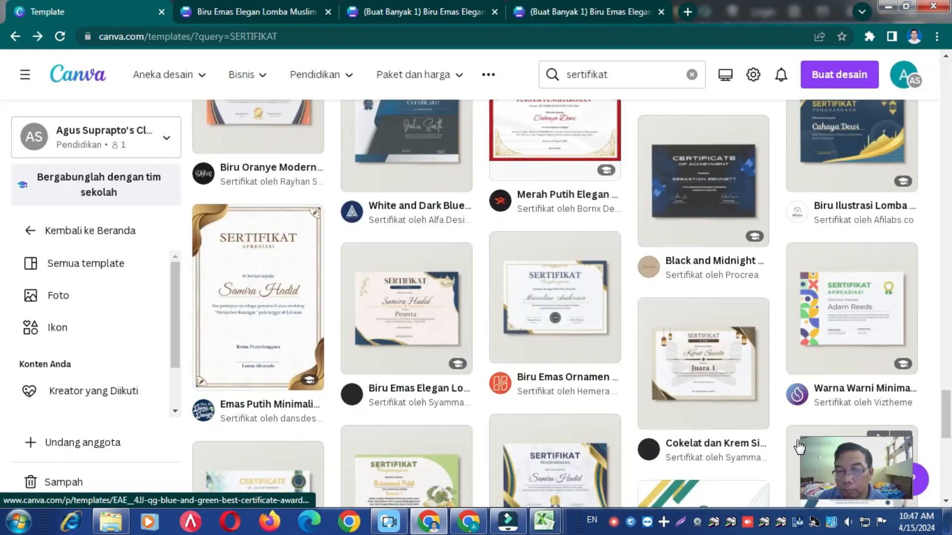
- In Canva, browse the sertifikat templates and open "Biru Emas Elegan Lomba Muslim Peserta Sertifikat" for editing
{"action": "scroll", "coordinate": [612, 469], "scroll_direction": "up", "scroll_amount": 1}
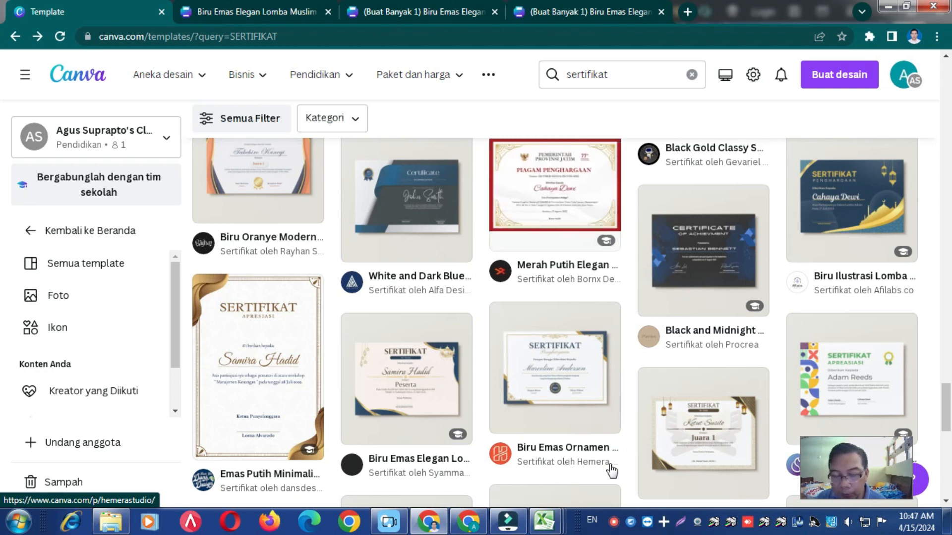
{"action": "scroll", "coordinate": [612, 470], "scroll_direction": "up", "scroll_amount": 3}
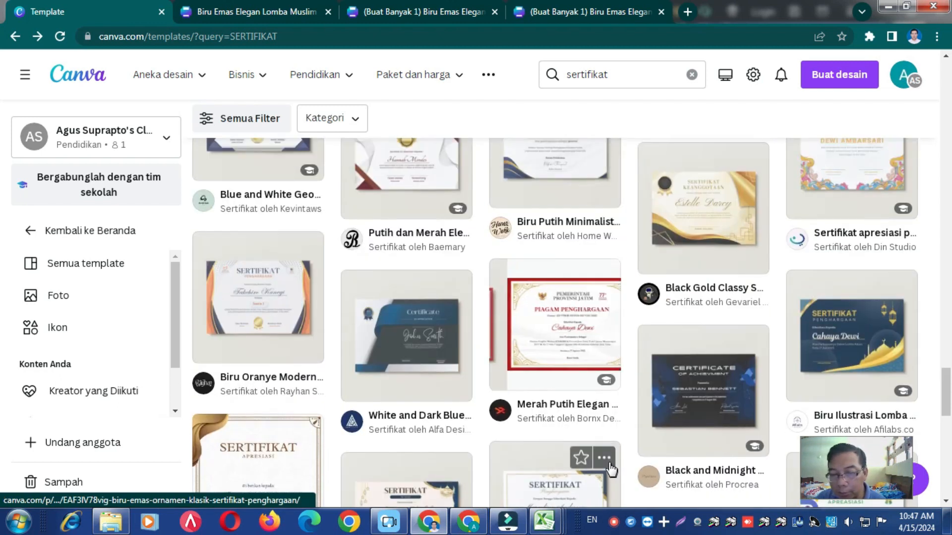
{"action": "scroll", "coordinate": [612, 470], "scroll_direction": "up", "scroll_amount": 4}
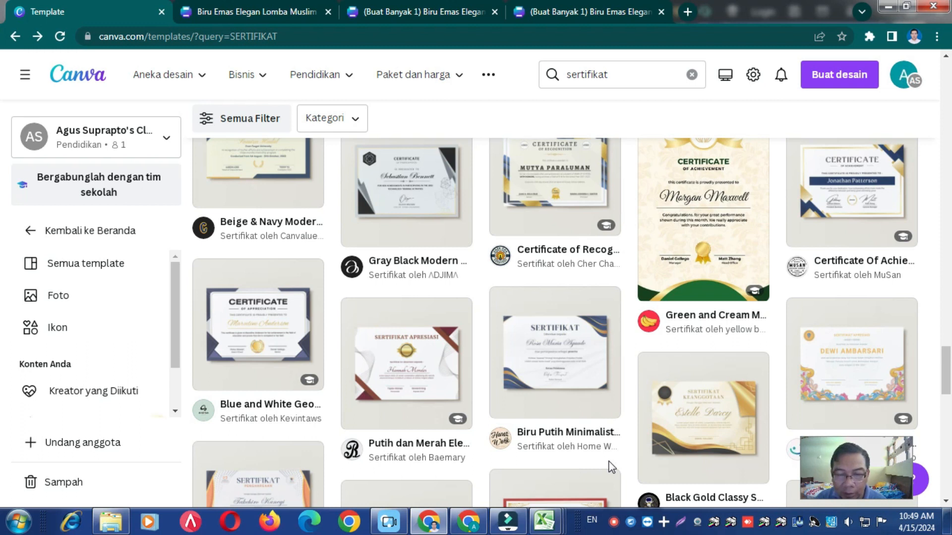
{"action": "scroll", "coordinate": [610, 466], "scroll_direction": "down", "scroll_amount": 4}
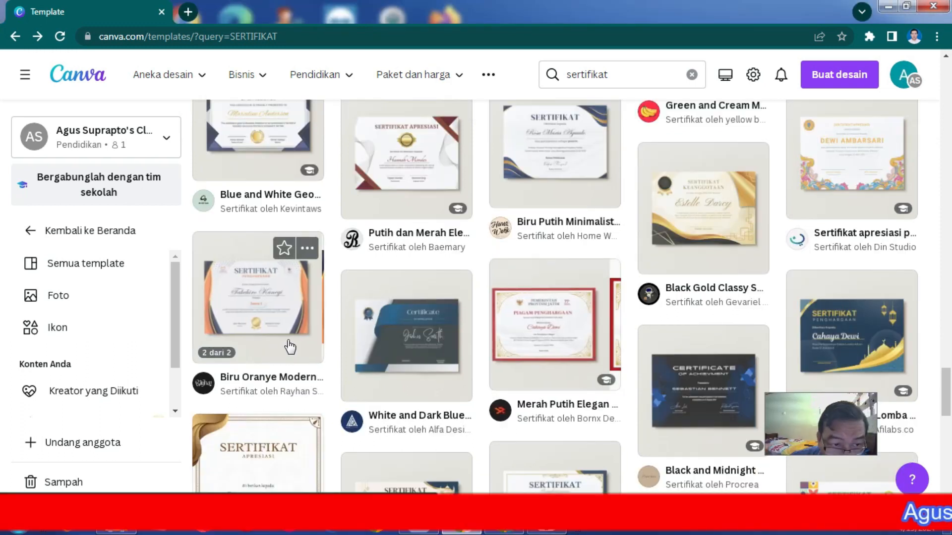
{"action": "scroll", "coordinate": [414, 345], "scroll_direction": "down", "scroll_amount": 4}
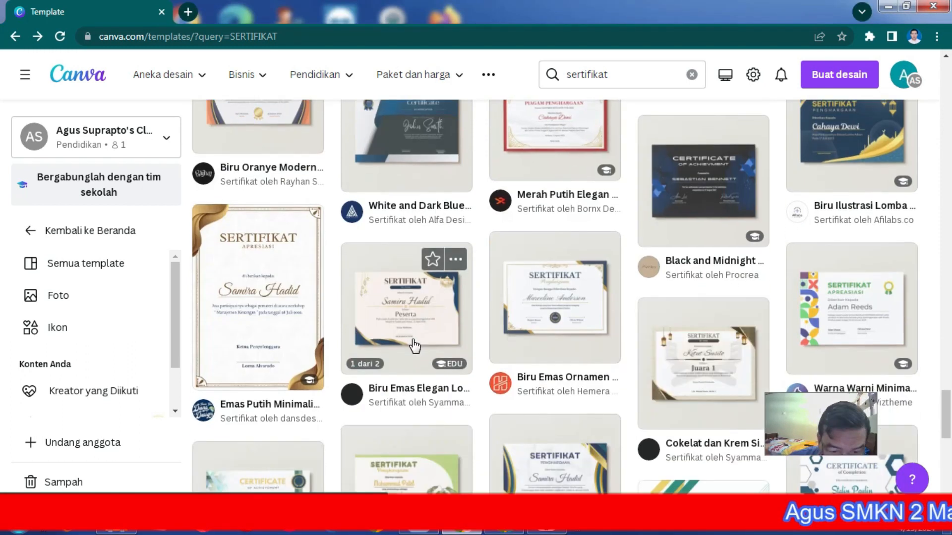
{"action": "left_click", "coordinate": [405, 318]}
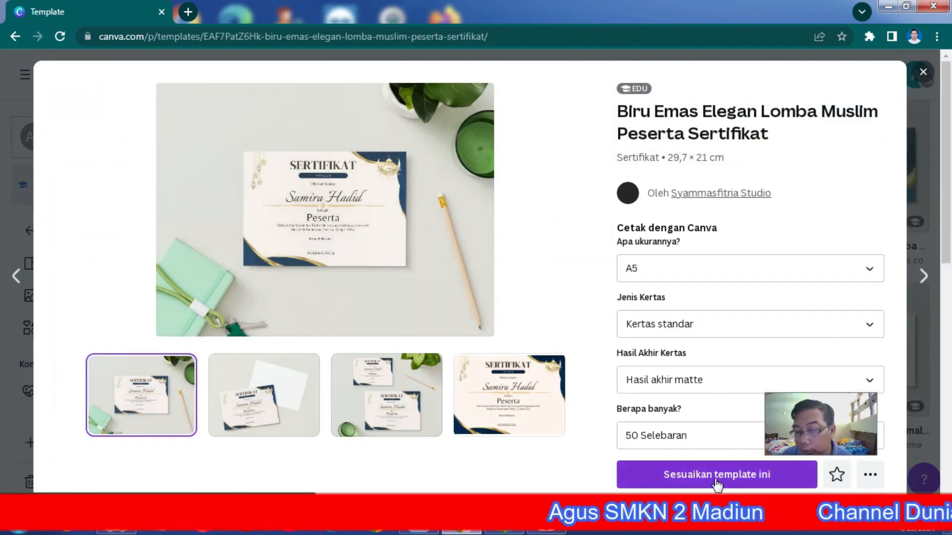
{"action": "left_click", "coordinate": [717, 478]}
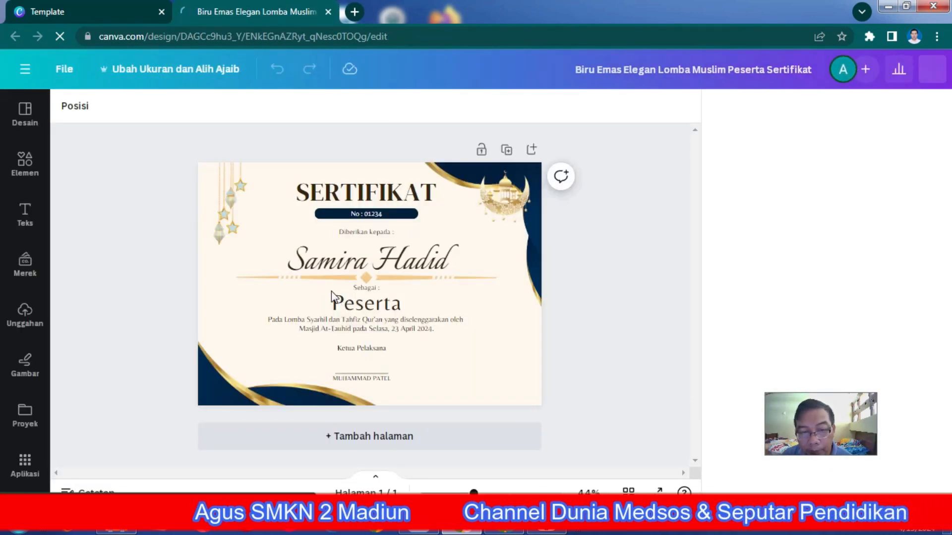
- Replace the recipient's name on the certificate with the placeholder text "nama"
{"action": "left_click", "coordinate": [314, 266]}
{"action": "double_click", "coordinate": [316, 266]}
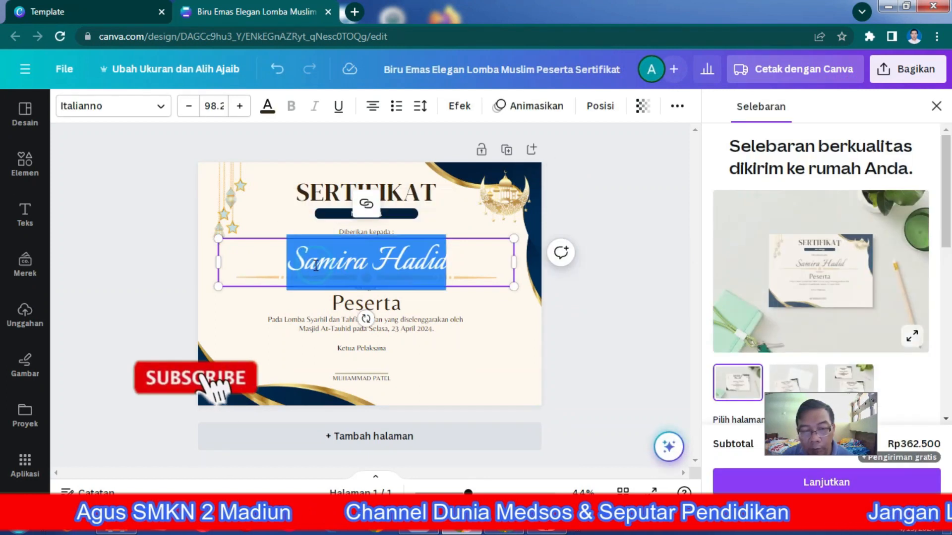
{"action": "type", "text": "nama"}
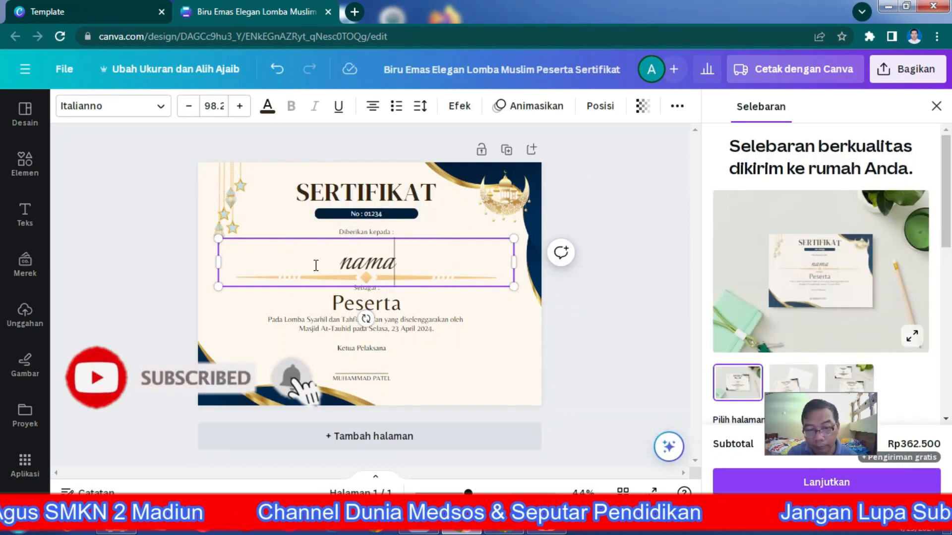
- Replace the "Peserta" text on the certificate with the placeholder "status"
{"action": "left_click", "coordinate": [340, 304]}
{"action": "double_click", "coordinate": [340, 304]}
{"action": "type", "text": "satatu"}
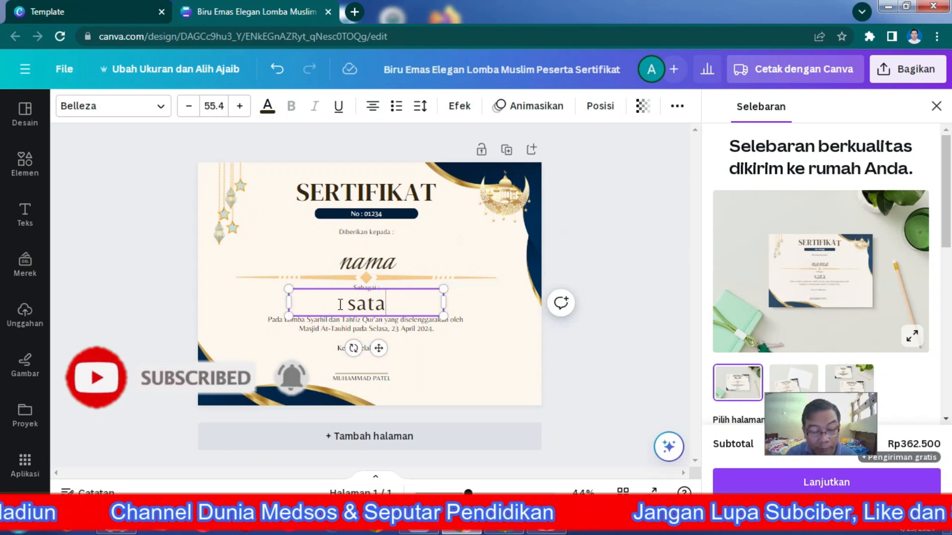
{"action": "key", "text": "BackSpace"}
{"action": "key", "text": "BackSpace"}
{"action": "key", "text": "BackSpace"}
{"action": "key", "text": "BackSpace"}
{"action": "key", "text": "BackSpace"}
{"action": "type", "text": "tatus"}
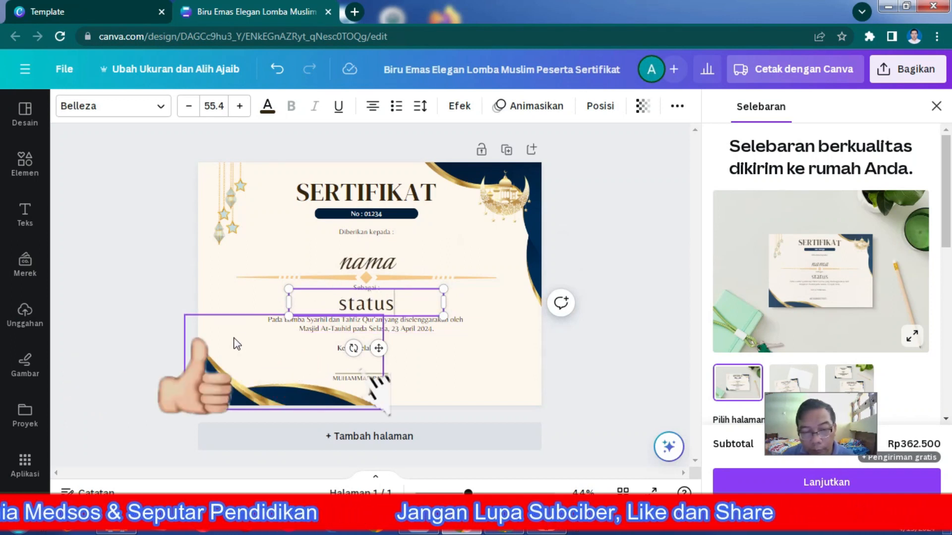
{"action": "left_click", "coordinate": [128, 323]}
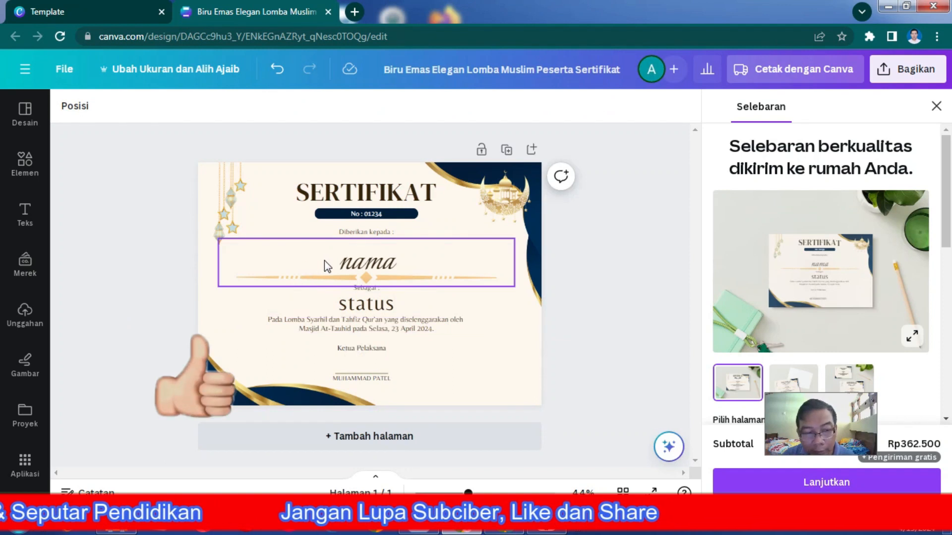
- Open the Buat Banyak bulk-create app for the certificate and start uploading a data file
{"action": "left_click", "coordinate": [26, 462]}
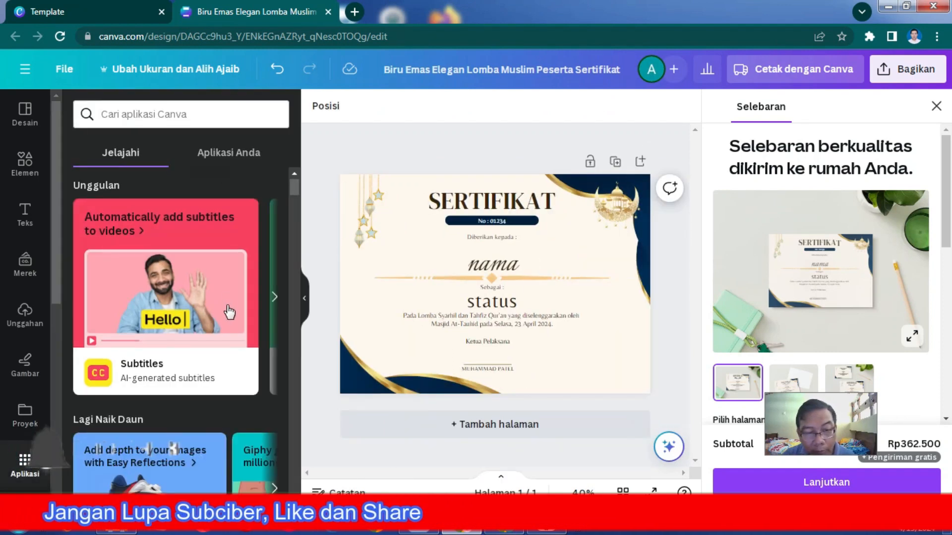
{"action": "scroll", "coordinate": [228, 312], "scroll_direction": "down", "scroll_amount": 5}
{"action": "left_click", "coordinate": [264, 287]}
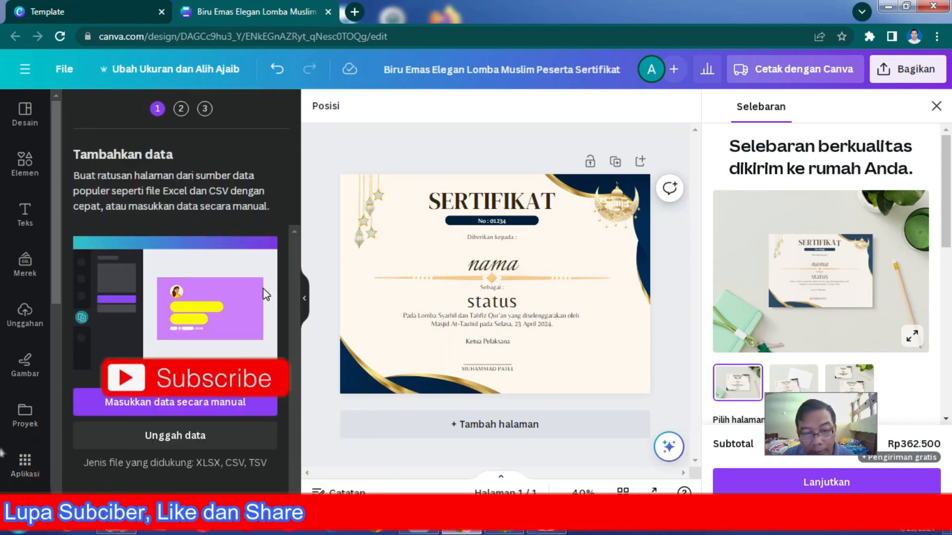
{"action": "left_click", "coordinate": [168, 443]}
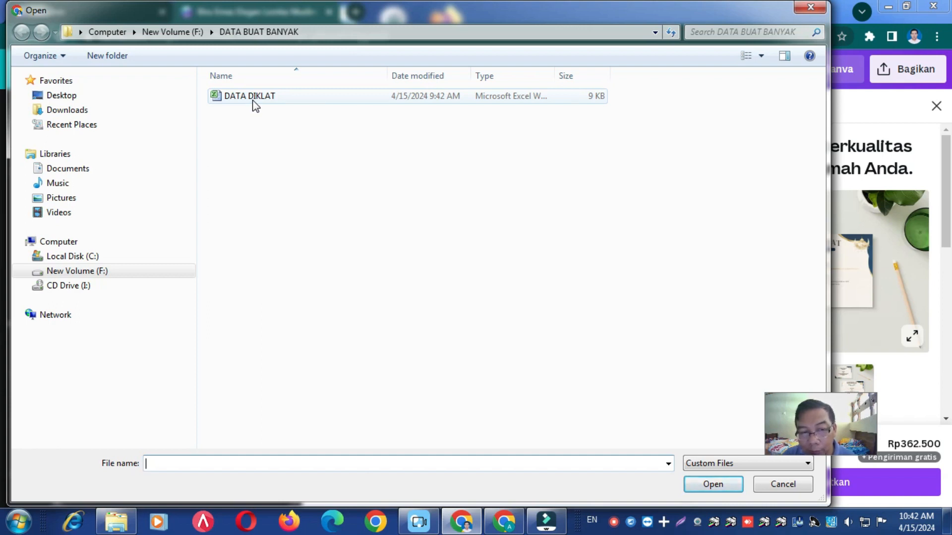
- Launch Microsoft Excel 2010 and open DATA DIKLAT from the recent workbooks
{"action": "left_click", "coordinate": [19, 521]}
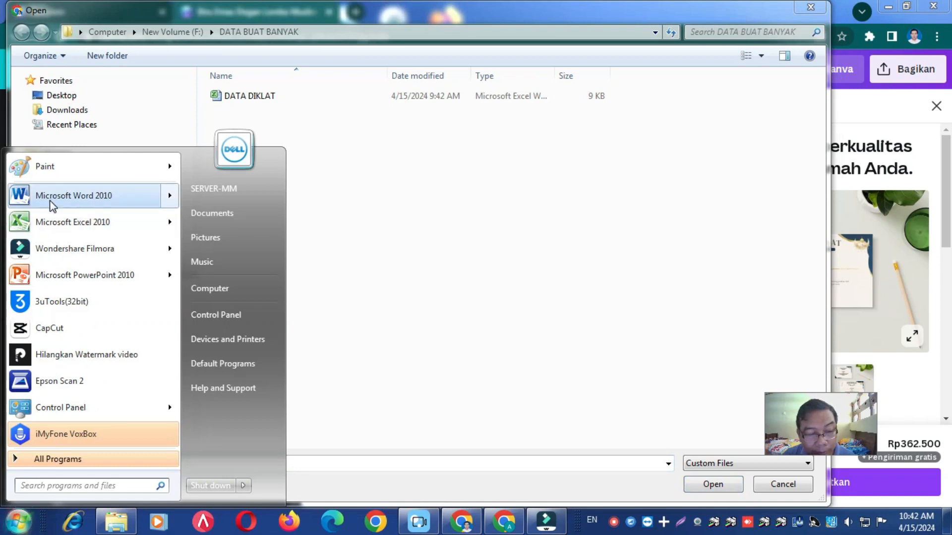
{"action": "left_click", "coordinate": [52, 223]}
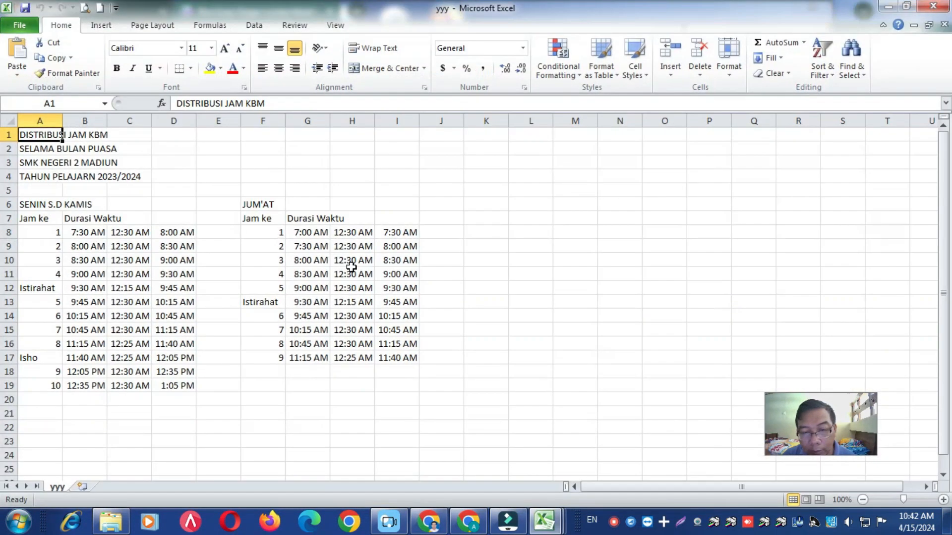
{"action": "left_click", "coordinate": [19, 24]}
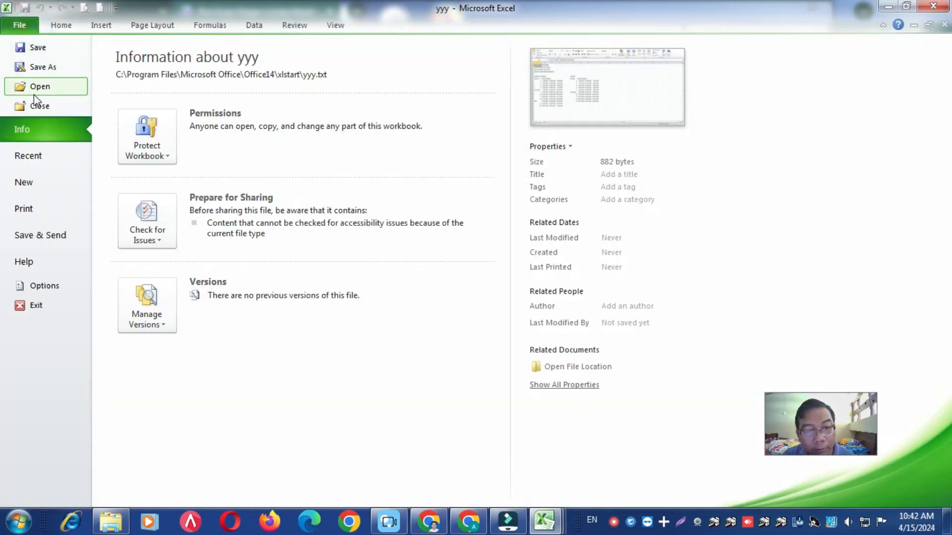
{"action": "left_click", "coordinate": [39, 159]}
{"action": "left_click", "coordinate": [412, 85]}
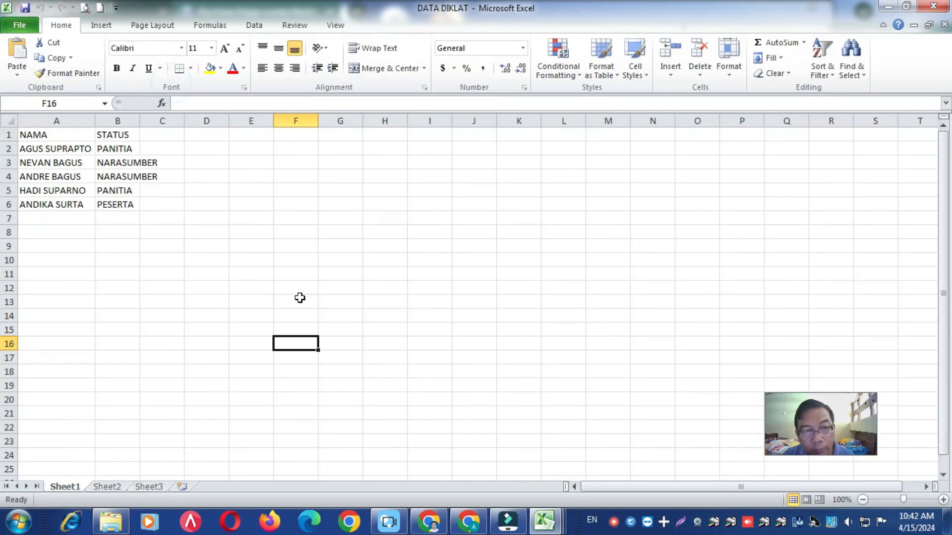
- Format A1:B6 with all borders and fit column B's width to its text, closing the DATA DIKLAT workbook when done
{"action": "left_click", "coordinate": [52, 213]}
{"action": "left_click_drag", "start_coordinate": [52, 134], "coordinate": [120, 206]}
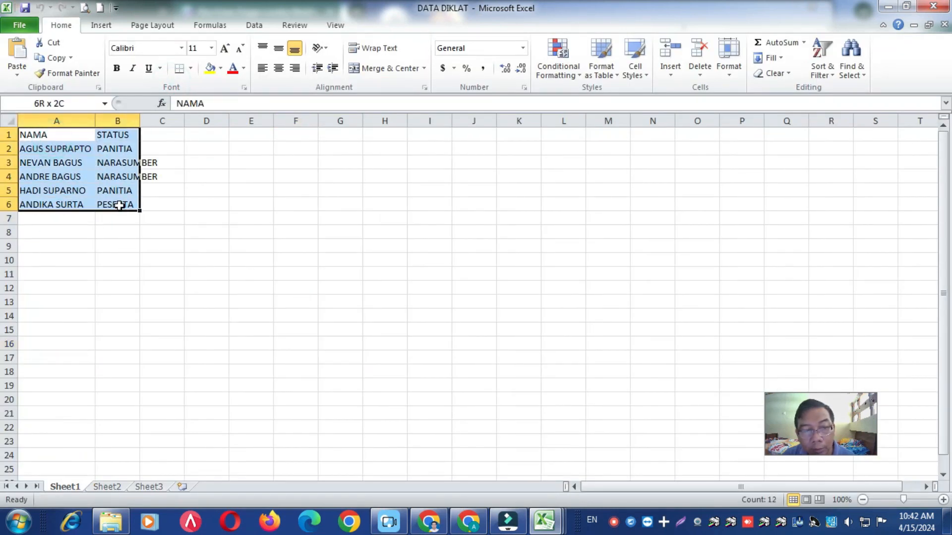
{"action": "left_click", "coordinate": [191, 67]}
{"action": "left_click", "coordinate": [198, 179]}
{"action": "left_click", "coordinate": [127, 275]}
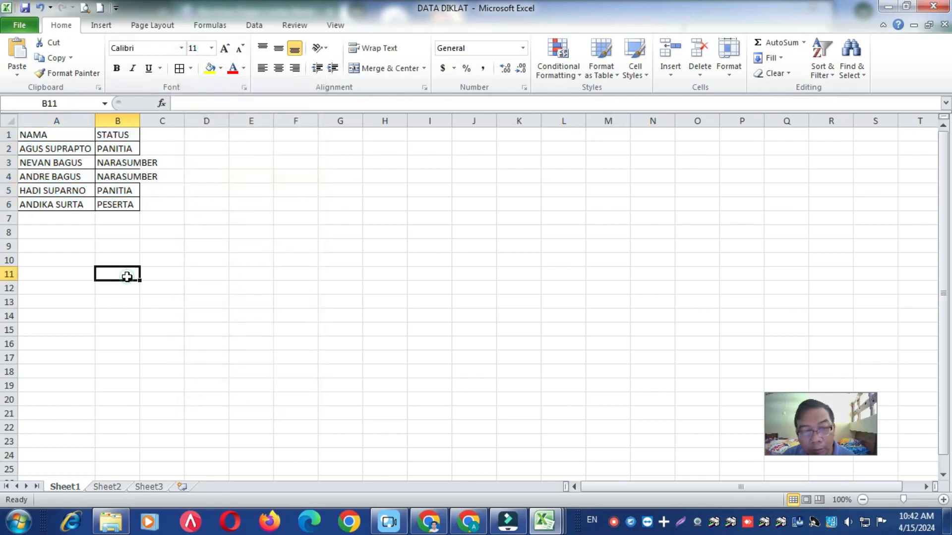
{"action": "double_click", "coordinate": [137, 121]}
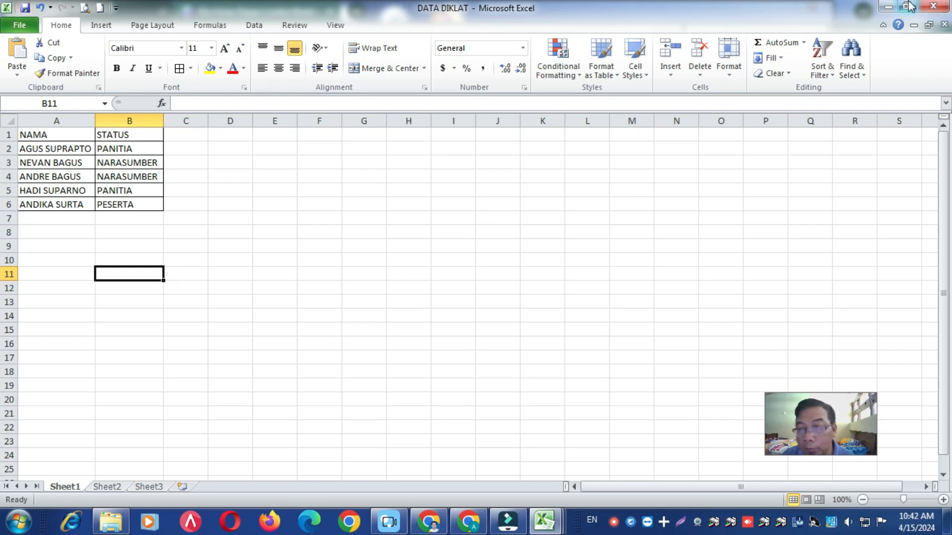
{"action": "left_click", "coordinate": [934, 6]}
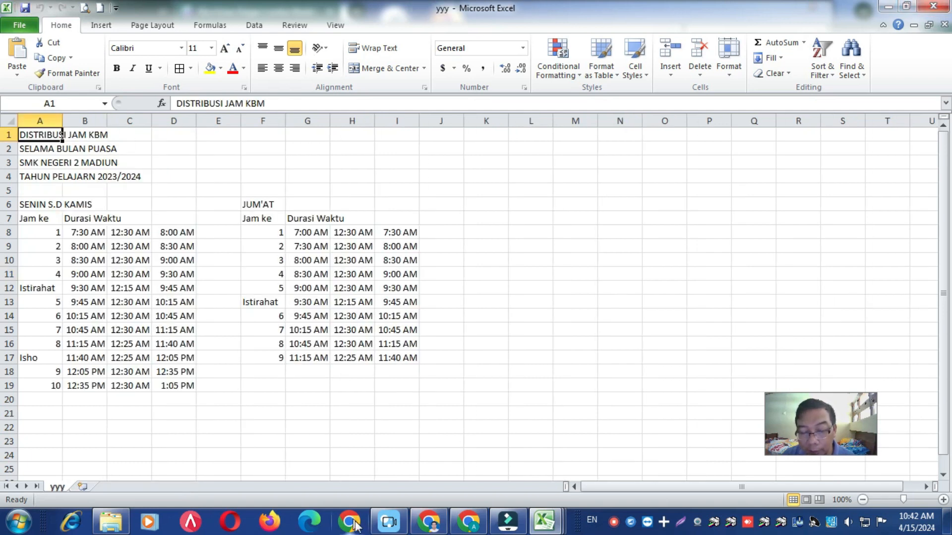
- Back in Canva, upload DATA DIKLAT as the bulk data and accept Sheet1 with the range A1 to B6
{"action": "left_click", "coordinate": [435, 527]}
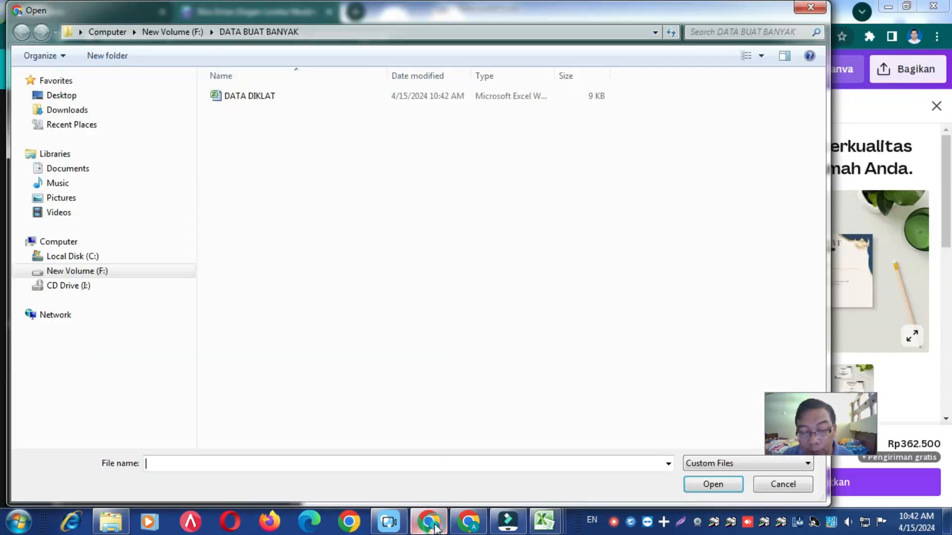
{"action": "left_click", "coordinate": [241, 101]}
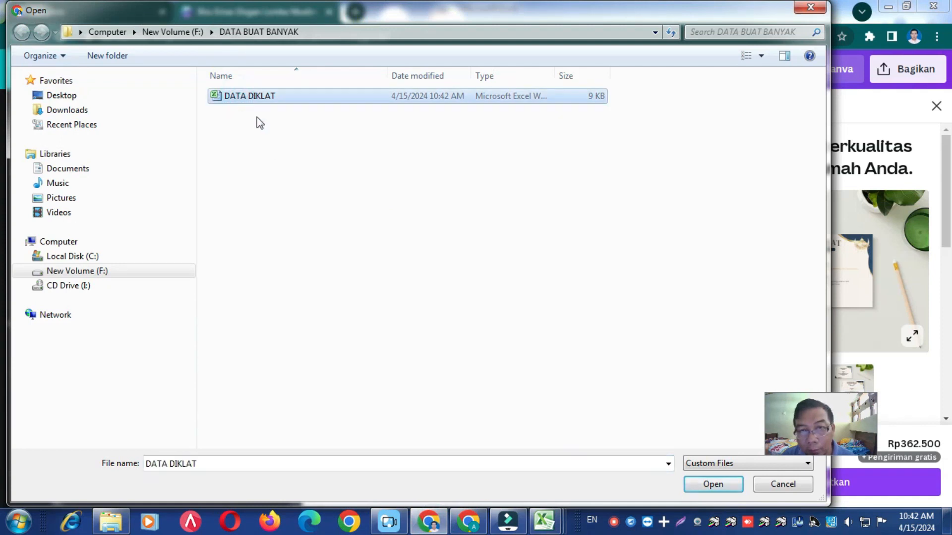
{"action": "left_click", "coordinate": [701, 484]}
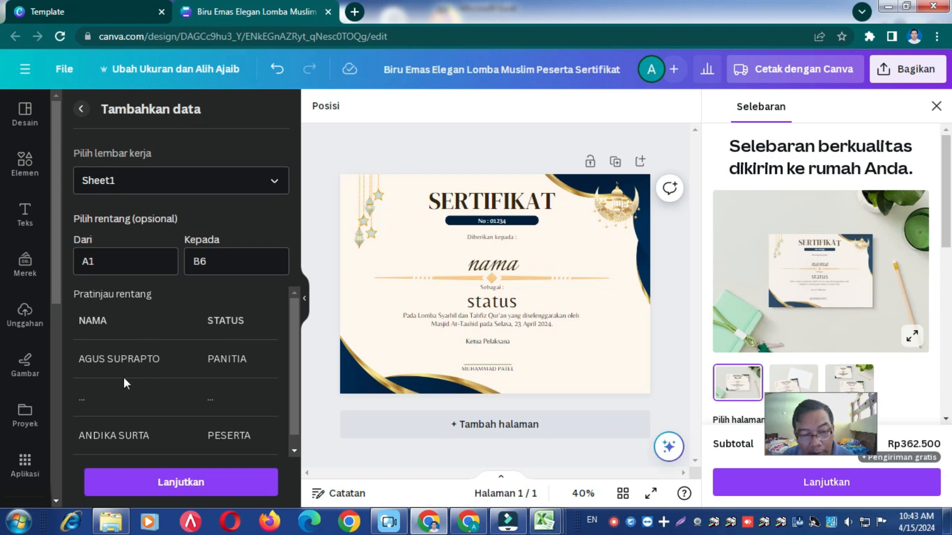
{"action": "scroll", "coordinate": [127, 379], "scroll_direction": "down", "scroll_amount": 1}
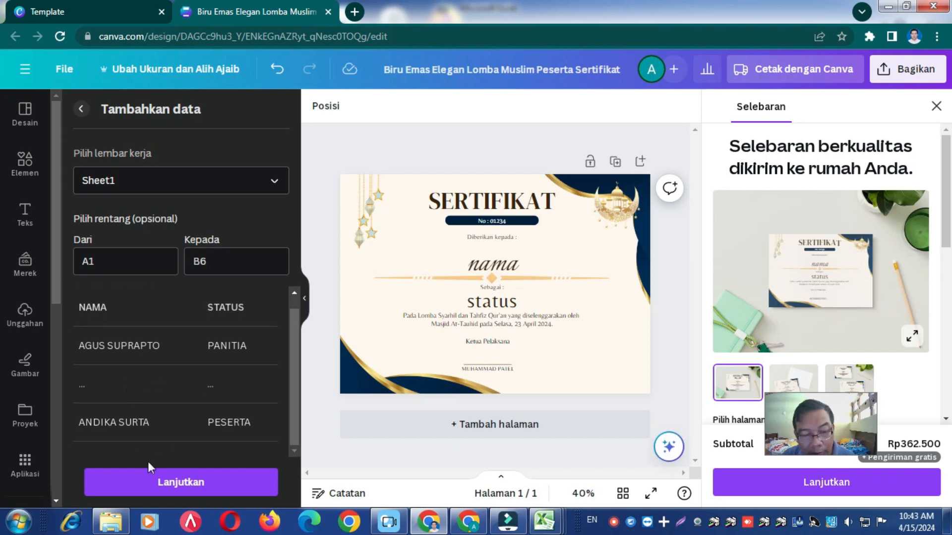
{"action": "left_click", "coordinate": [198, 481]}
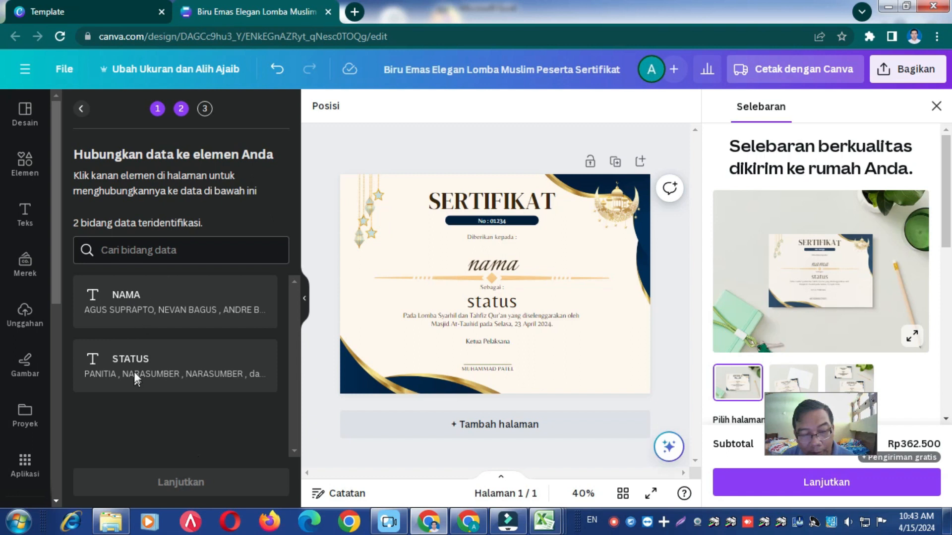
- Link the nama placeholder on the certificate to the NAMA data field
{"action": "left_click", "coordinate": [496, 265]}
{"action": "right_click", "coordinate": [498, 267]}
{"action": "mouse_move", "coordinate": [500, 268]}
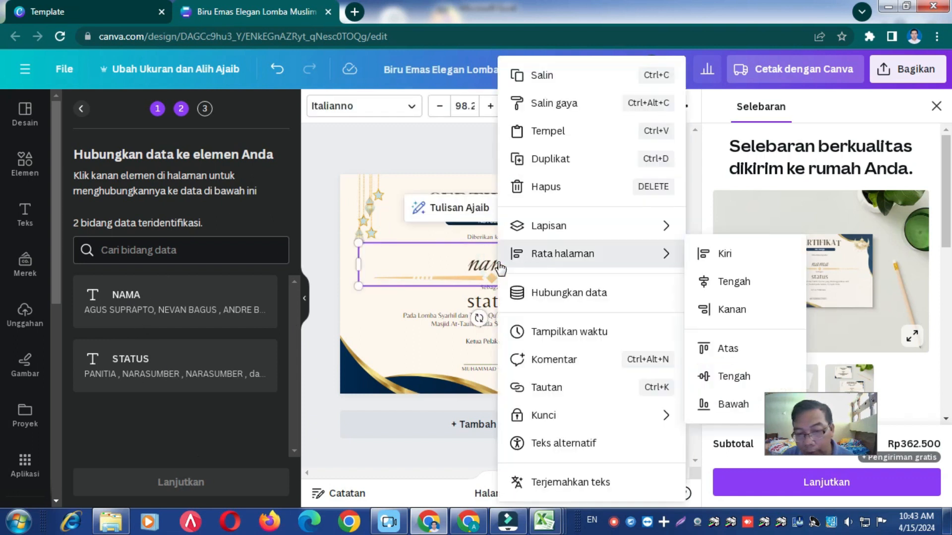
{"action": "left_click", "coordinate": [545, 295]}
{"action": "left_click", "coordinate": [556, 352]}
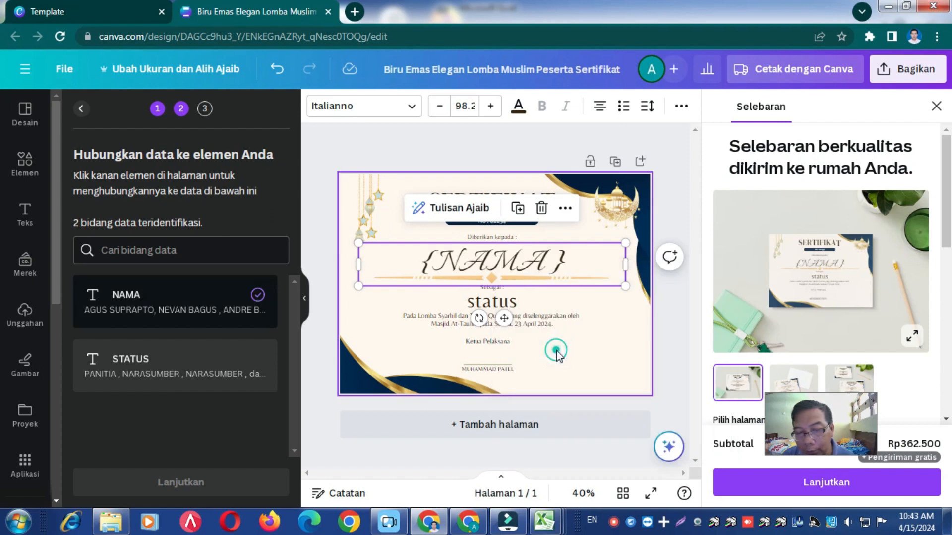
- Link the status placeholder below the name line to the STATUS data field
{"action": "left_click", "coordinate": [496, 303]}
{"action": "right_click", "coordinate": [499, 306]}
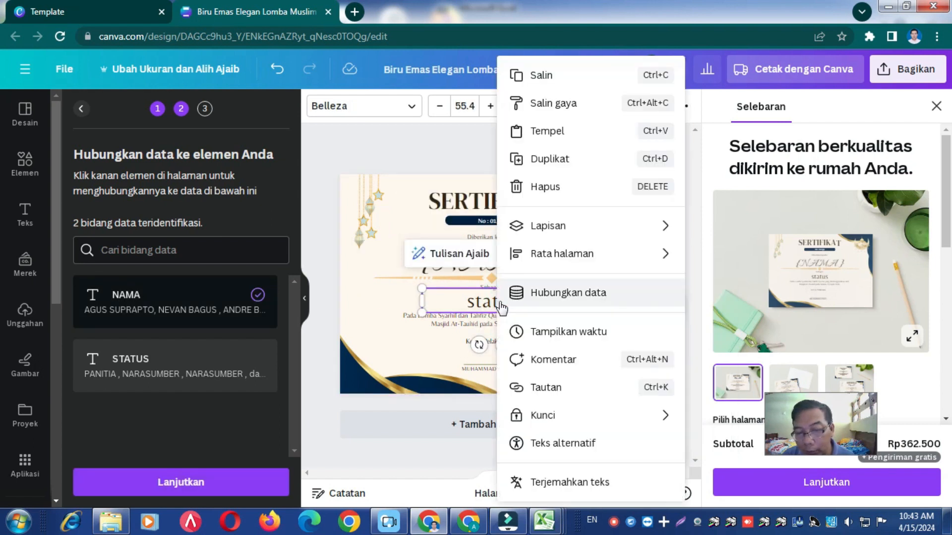
{"action": "left_click", "coordinate": [533, 293]}
{"action": "left_click", "coordinate": [543, 419]}
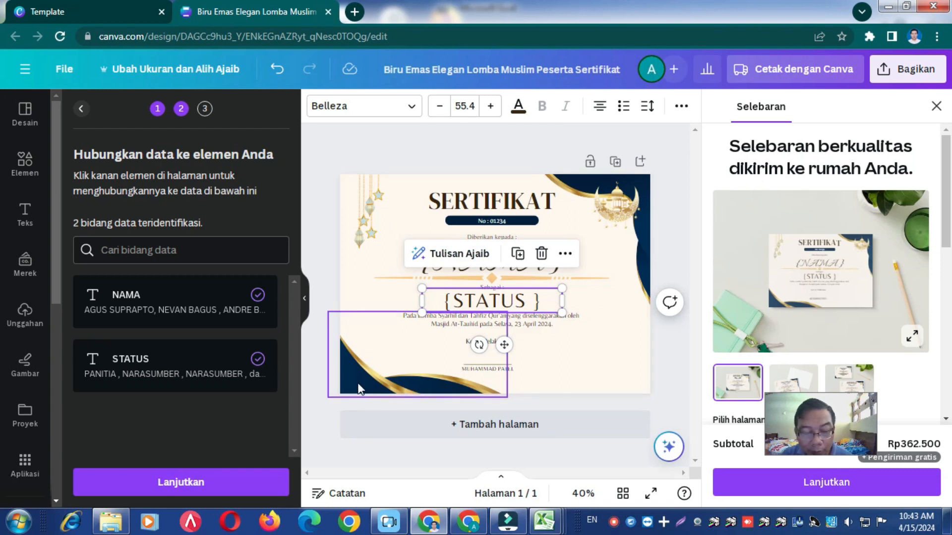
{"action": "left_click", "coordinate": [360, 367]}
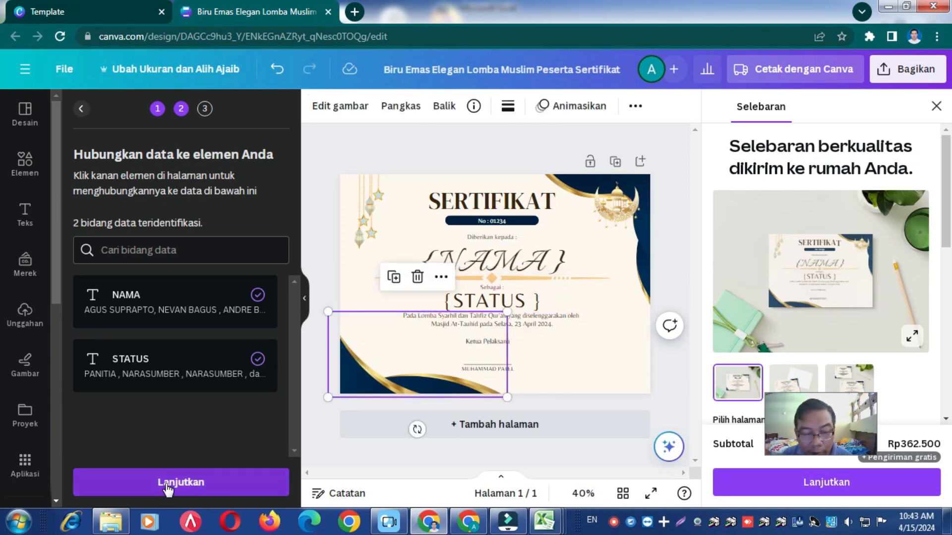
- Generate 5 designs from all the selected data rows and look through the resulting certificate pages
{"action": "left_click", "coordinate": [169, 484]}
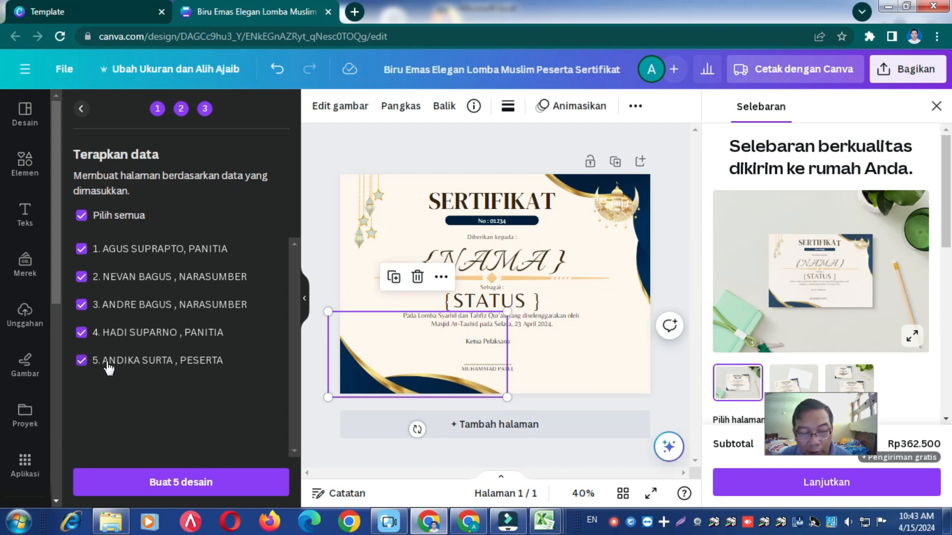
{"action": "left_click", "coordinate": [180, 490]}
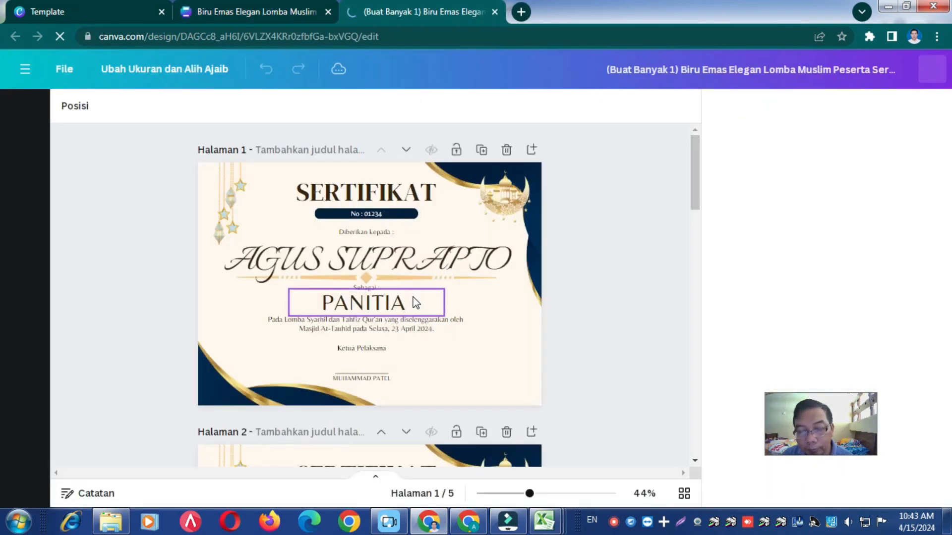
{"action": "scroll", "coordinate": [415, 302], "scroll_direction": "down", "scroll_amount": 10}
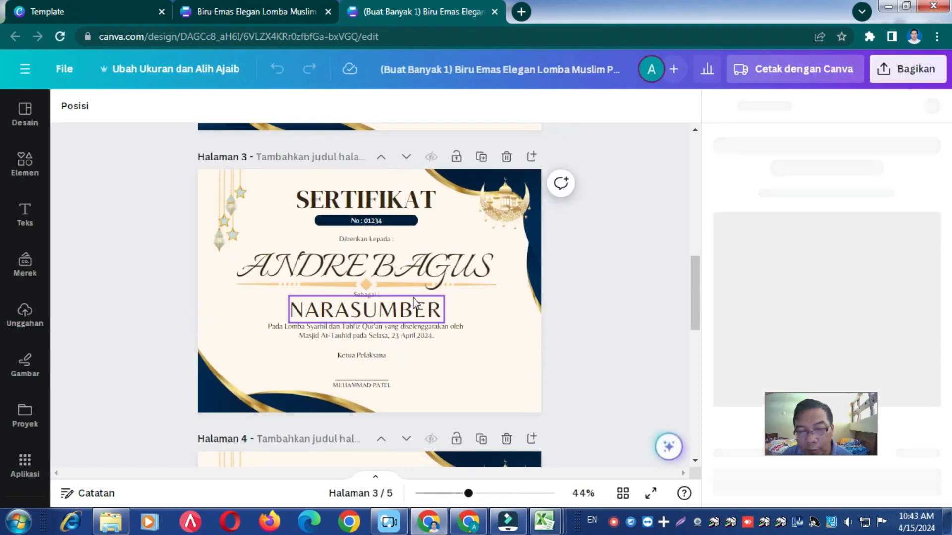
{"action": "scroll", "coordinate": [416, 303], "scroll_direction": "down", "scroll_amount": 8}
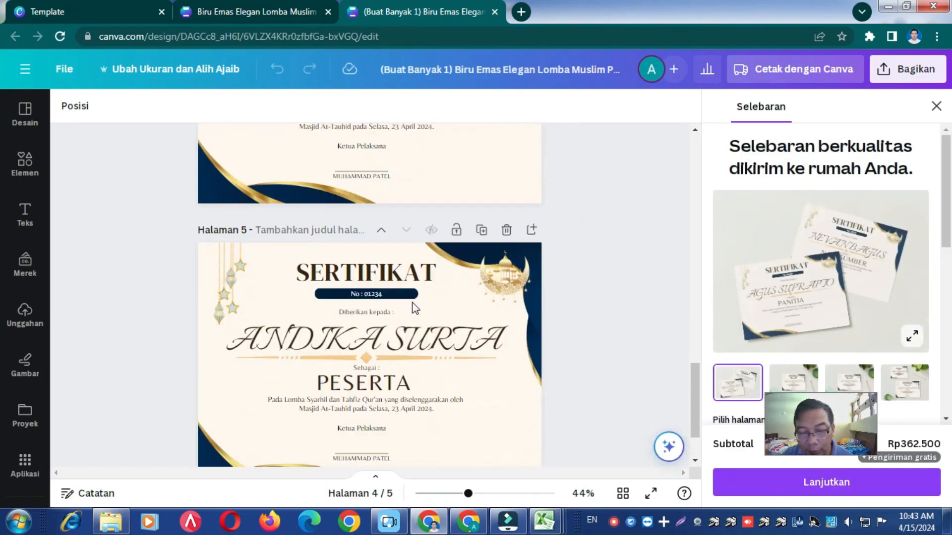
{"action": "scroll", "coordinate": [415, 309], "scroll_direction": "down", "scroll_amount": 2}
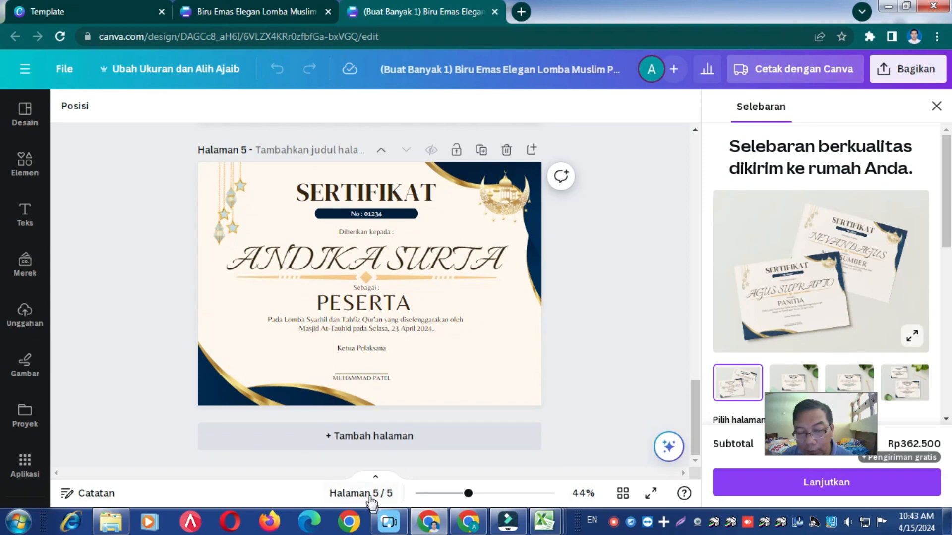
{"action": "scroll", "coordinate": [392, 396], "scroll_direction": "up", "scroll_amount": 2}
{"action": "scroll", "coordinate": [392, 397], "scroll_direction": "up", "scroll_amount": 20}
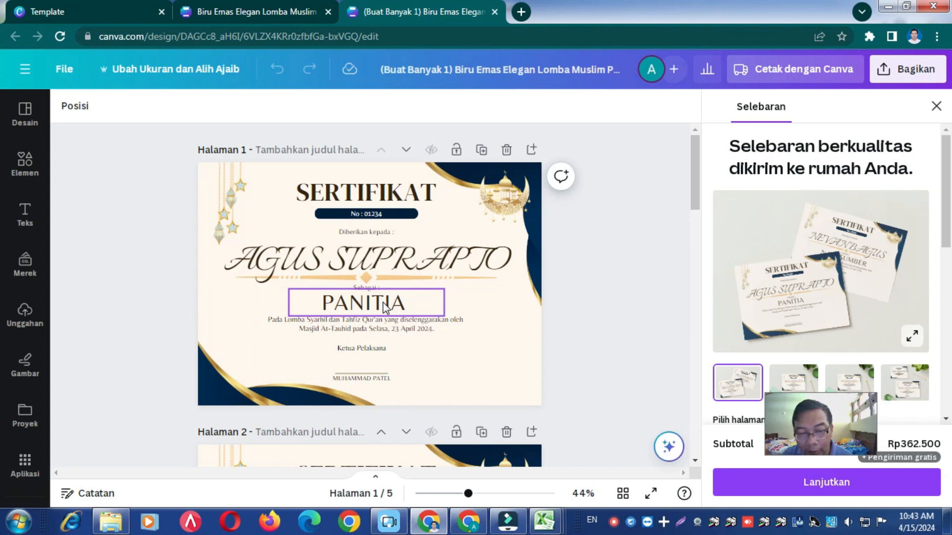
- Return to the original certificate design and go back to the bulk-create stage for adding data
{"action": "left_click", "coordinate": [206, 7]}
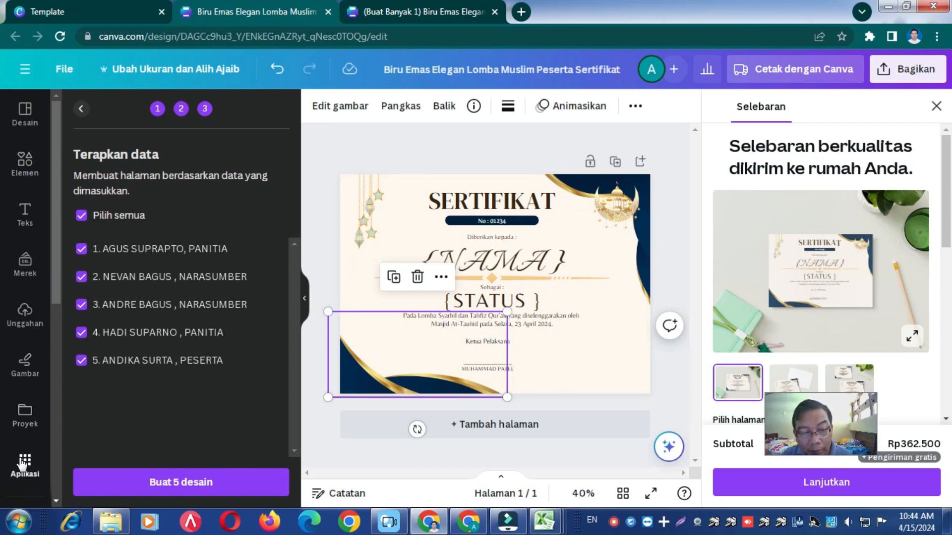
{"action": "left_click", "coordinate": [82, 109]}
{"action": "left_click", "coordinate": [81, 109]}
{"action": "left_click", "coordinate": [82, 109]}
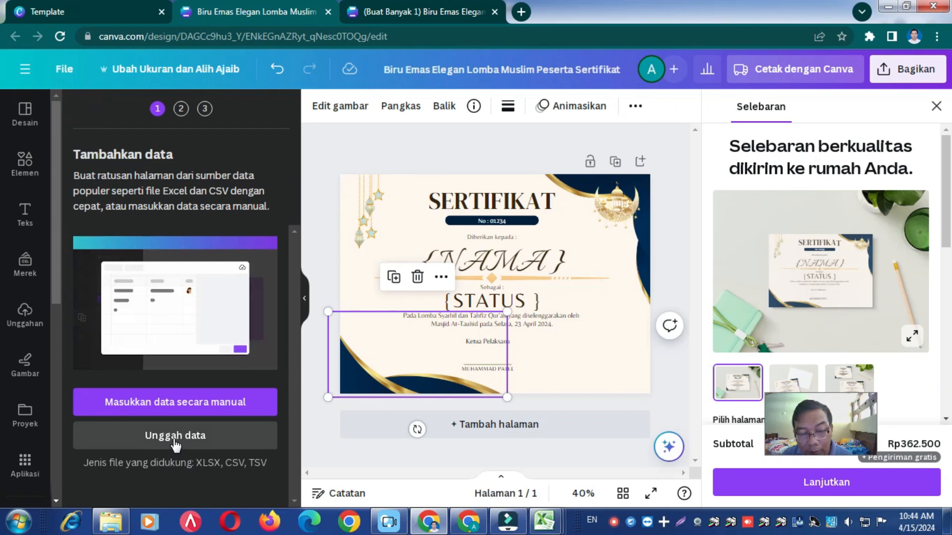
- Switch to Microsoft Excel and open DATA DIKLAT from the recent workbooks
{"action": "left_click", "coordinate": [547, 524]}
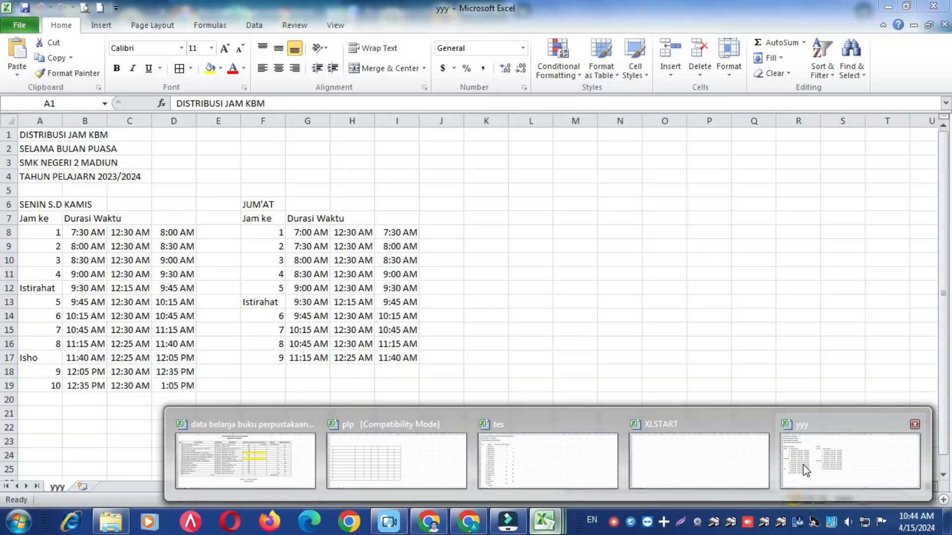
{"action": "left_click", "coordinate": [805, 470]}
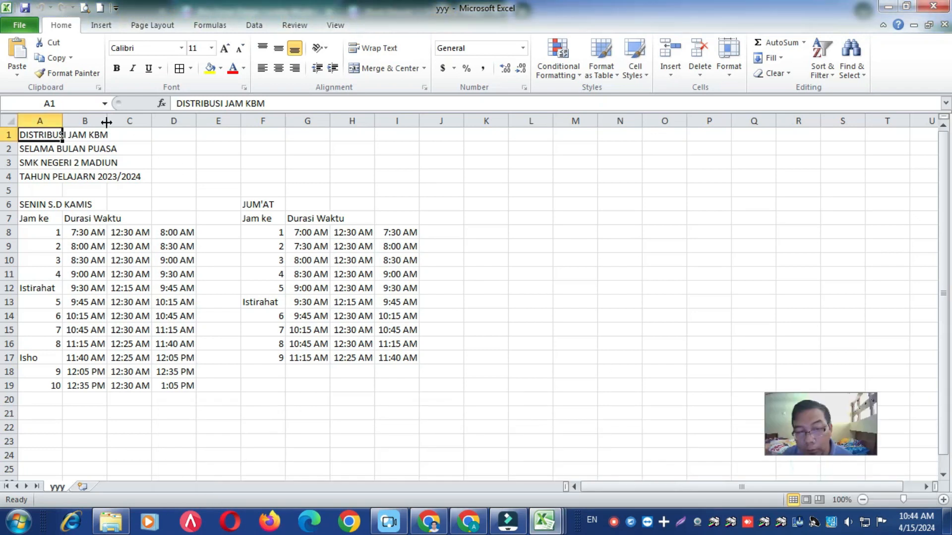
{"action": "left_click", "coordinate": [22, 28]}
{"action": "left_click", "coordinate": [33, 160]}
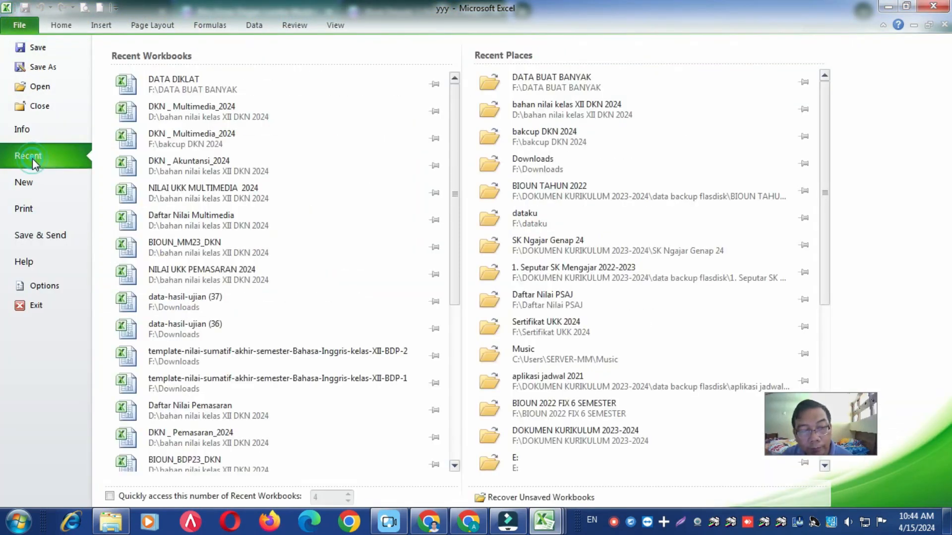
{"action": "left_click", "coordinate": [173, 85]}
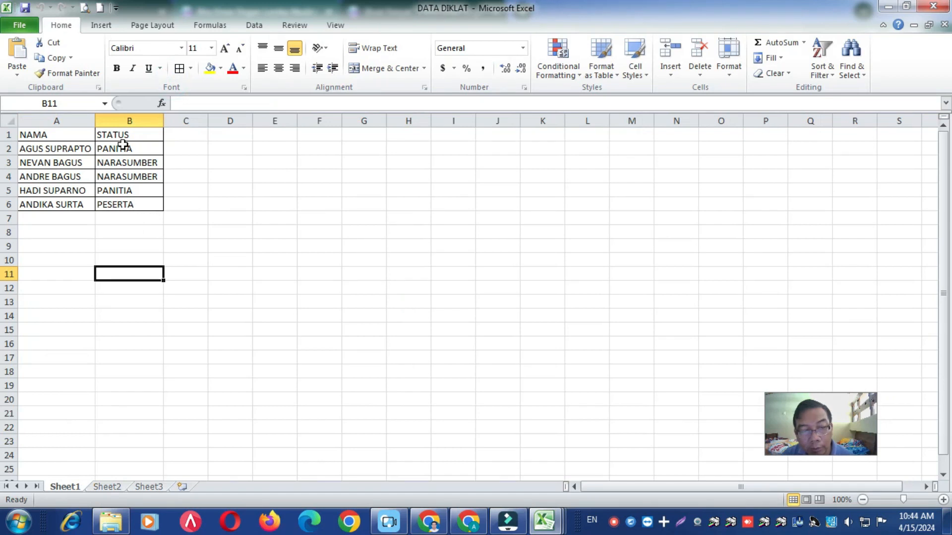
- Set the STATUS cells B2 to B5 to PESERTA, then save and close the DATA DIKLAT workbook
{"action": "left_click", "coordinate": [122, 146]}
{"action": "type", "text": "pese"}
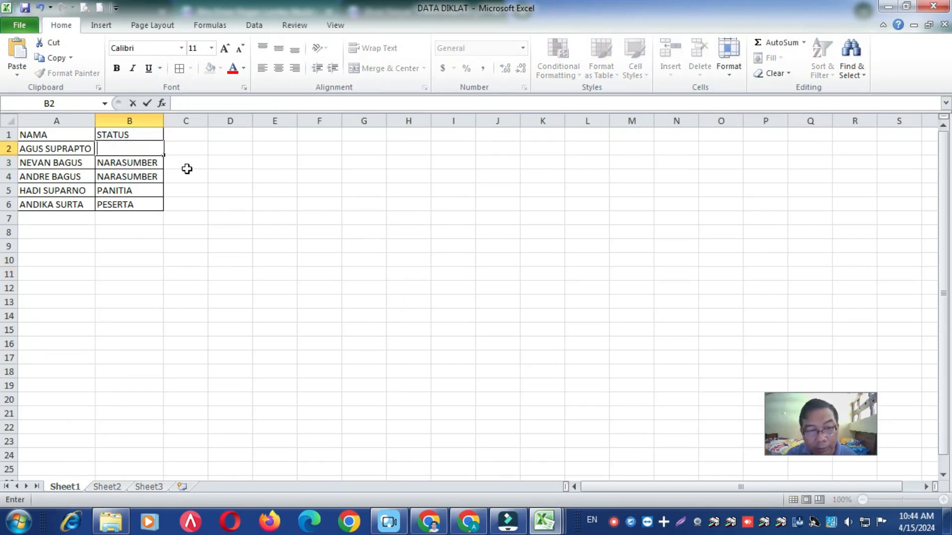
{"action": "type", "text": "pe"}
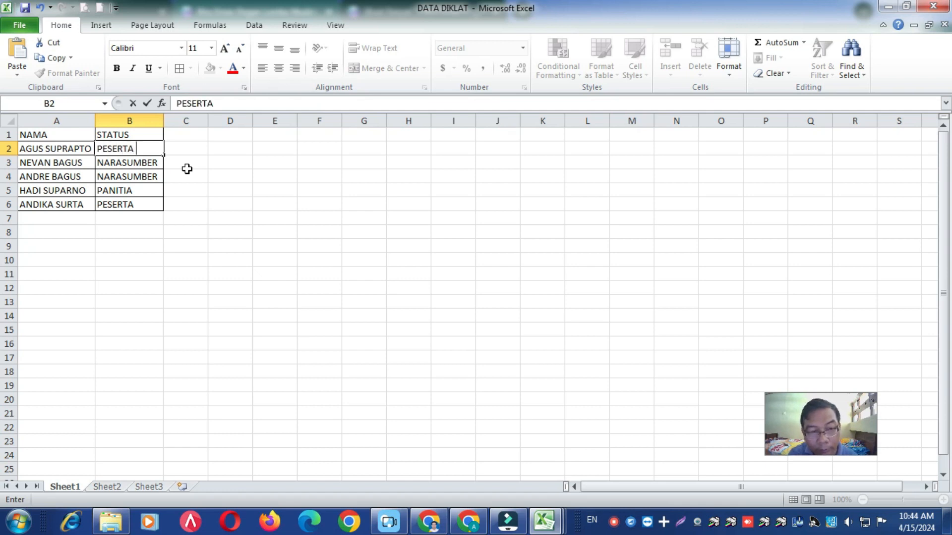
{"action": "key", "text": "Return"}
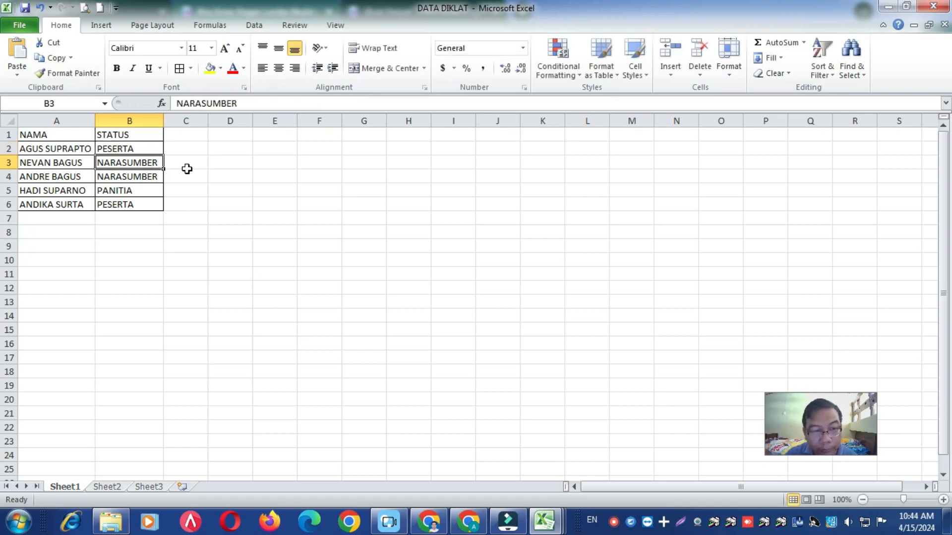
{"action": "type", "text": "peserta"}
{"action": "key", "text": "Return"}
{"action": "type", "text": "pe"}
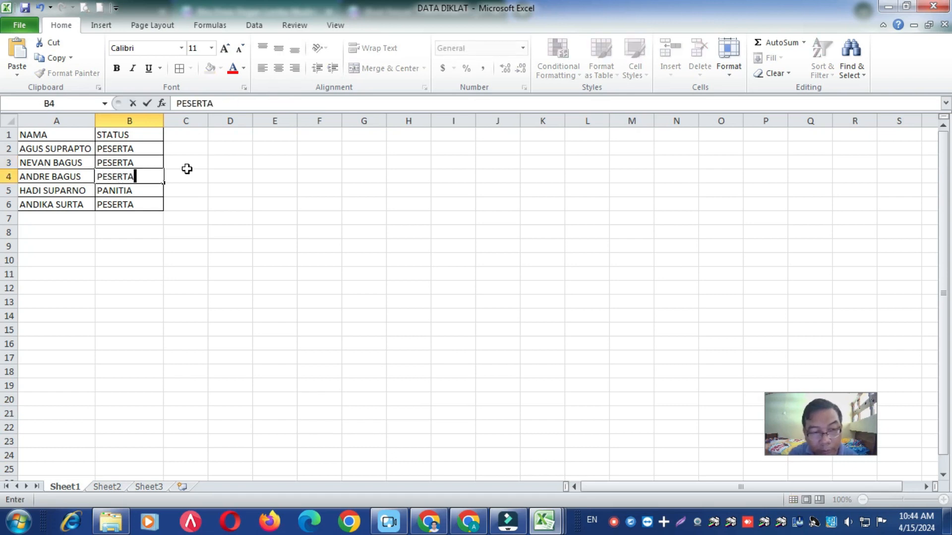
{"action": "key", "text": "Return"}
{"action": "type", "text": "pes"}
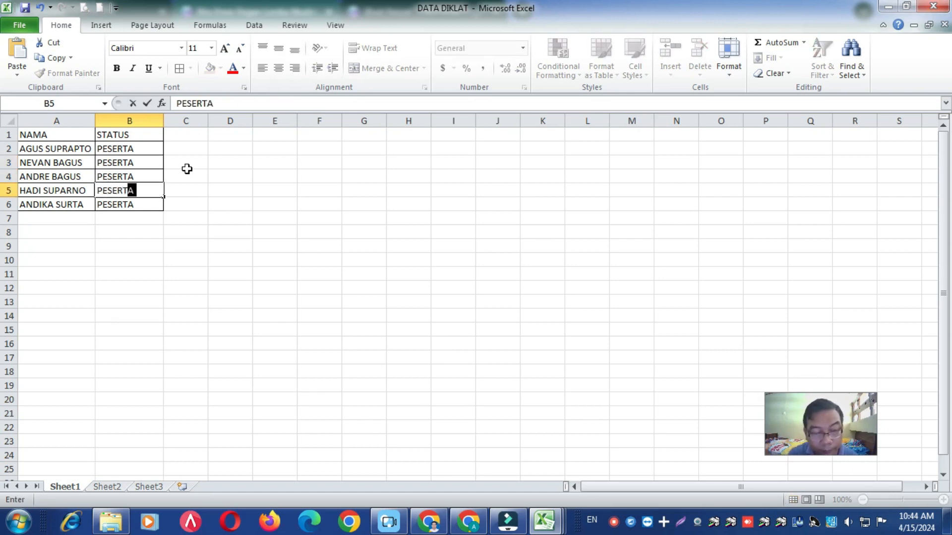
{"action": "type", "text": "erta"}
{"action": "key", "text": "Return"}
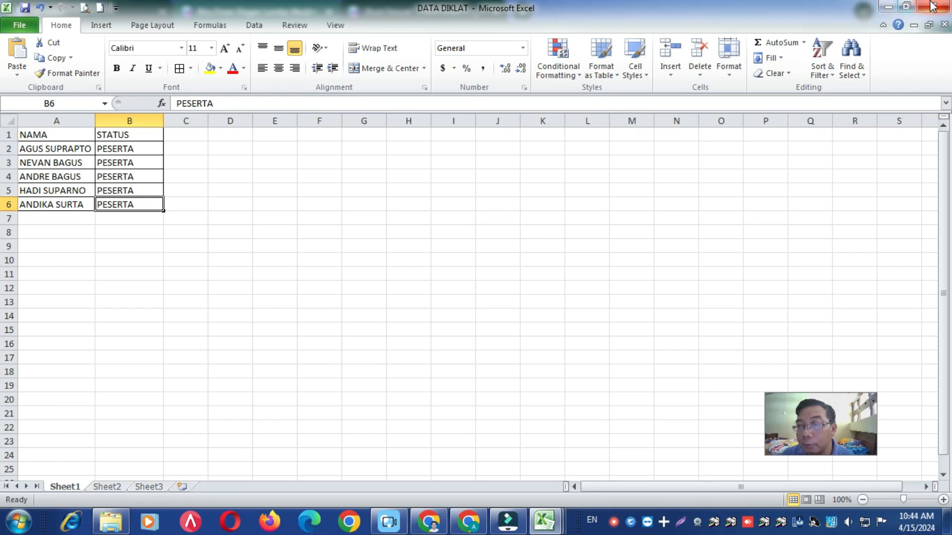
{"action": "left_click", "coordinate": [888, 7]}
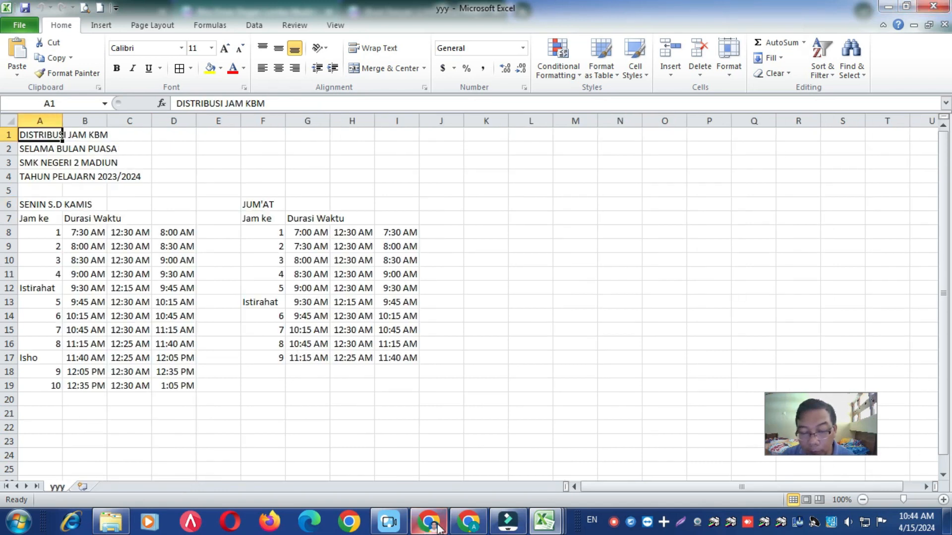
- Back in Canva, upload the edited DATA DIKLAT file and accept Sheet1 with the range A1 to B6
{"action": "left_click", "coordinate": [465, 527]}
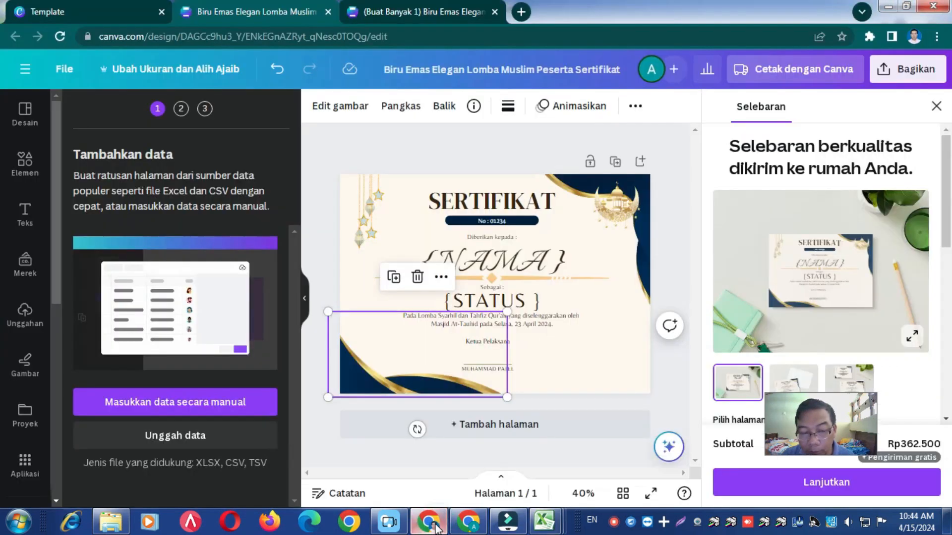
{"action": "left_click", "coordinate": [160, 438]}
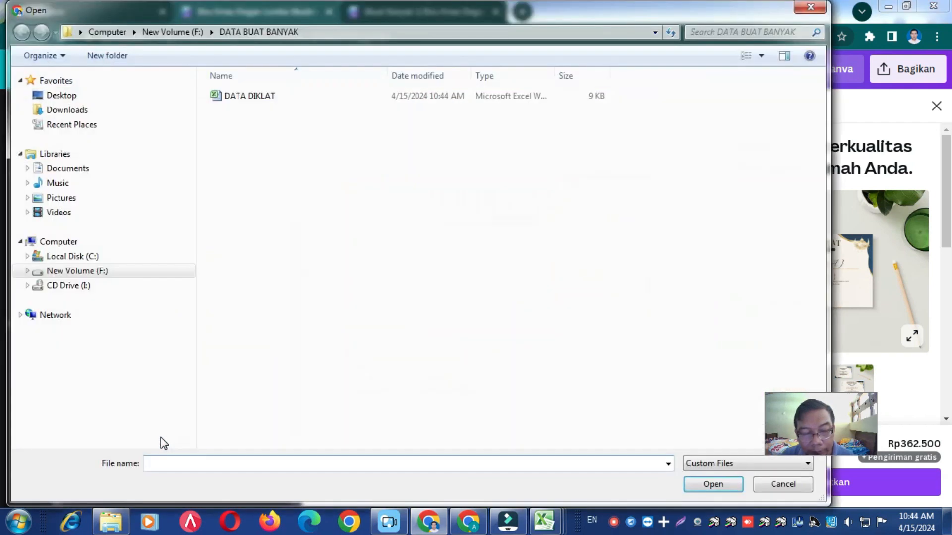
{"action": "left_click", "coordinate": [233, 96]}
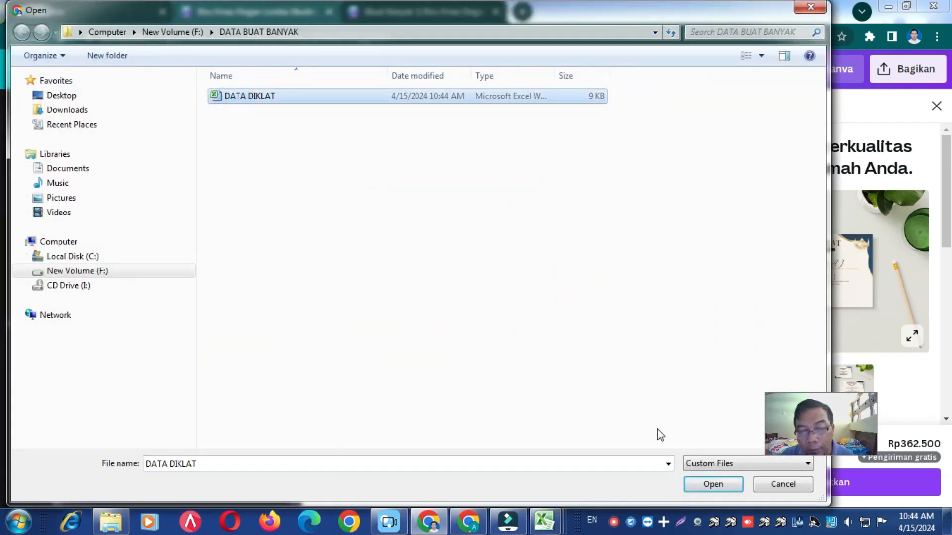
{"action": "left_click", "coordinate": [708, 485]}
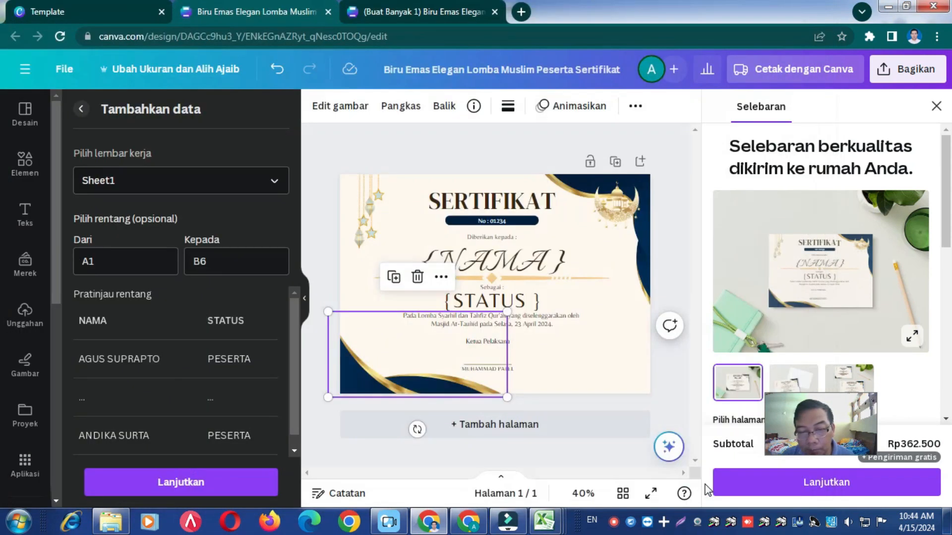
{"action": "left_click", "coordinate": [194, 482]}
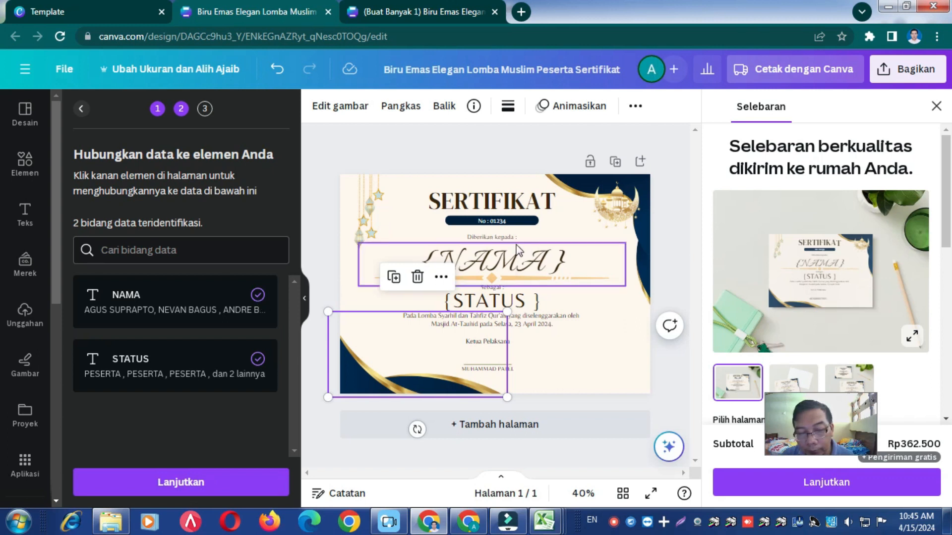
- Keep the existing field links, generate 5 designs from the updated data and check the certificates through page 5
{"action": "left_click", "coordinate": [179, 483]}
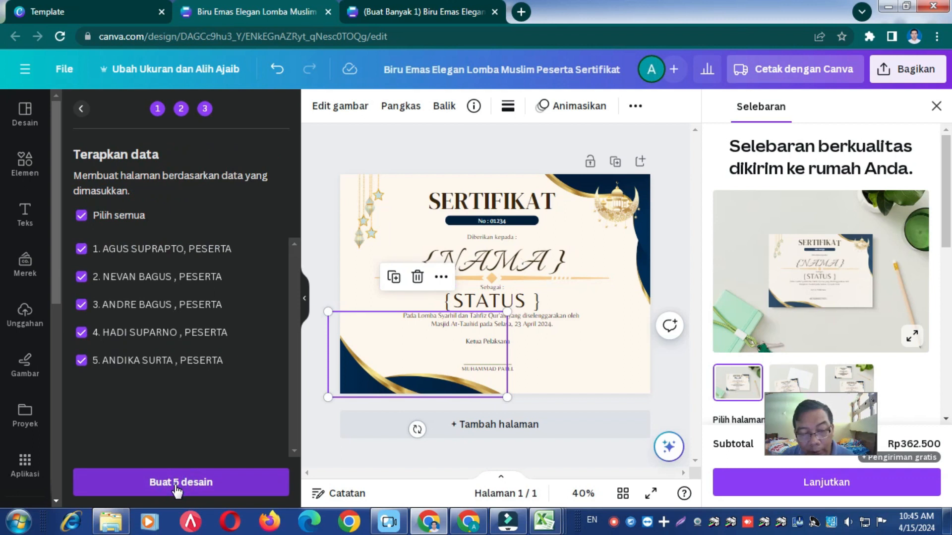
{"action": "left_click", "coordinate": [176, 488]}
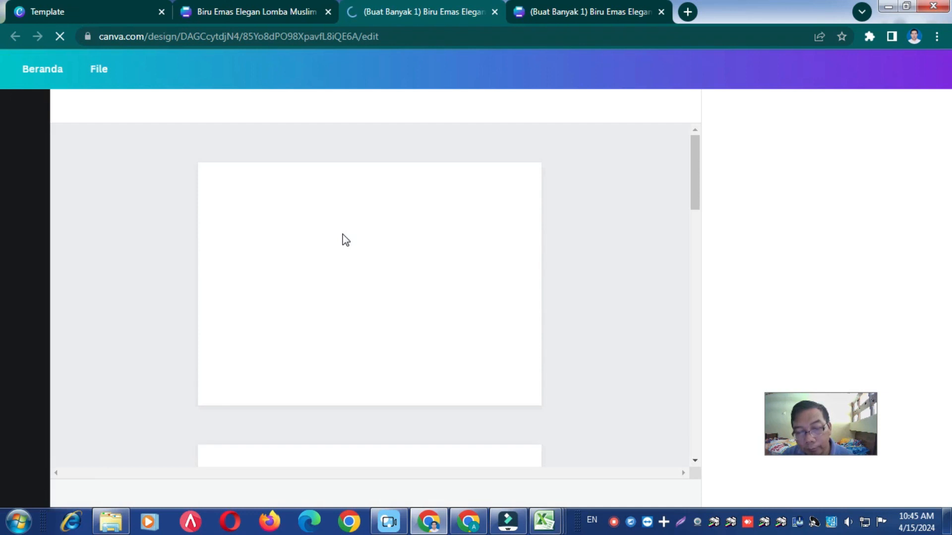
{"action": "scroll", "coordinate": [367, 242], "scroll_direction": "down", "scroll_amount": 5}
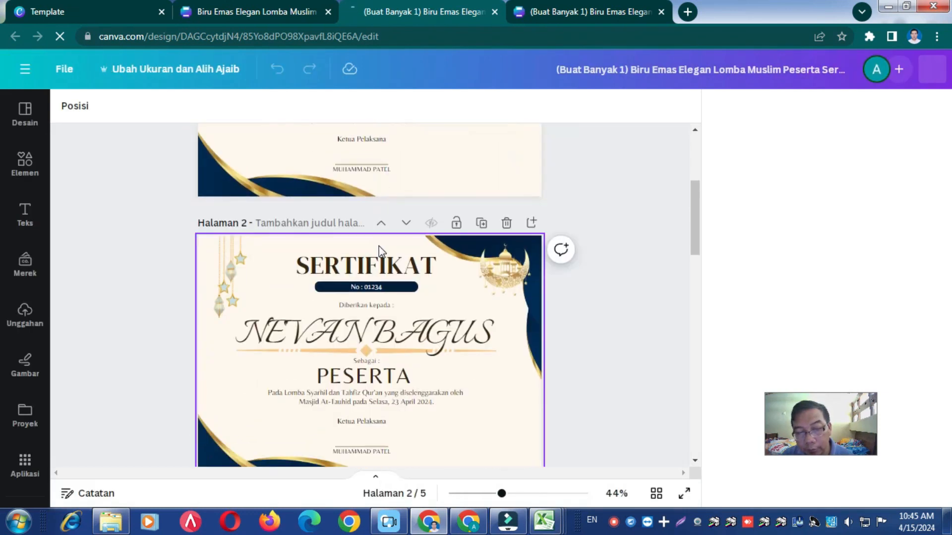
{"action": "scroll", "coordinate": [381, 245], "scroll_direction": "down", "scroll_amount": 4}
{"action": "scroll", "coordinate": [386, 246], "scroll_direction": "down", "scroll_amount": 4}
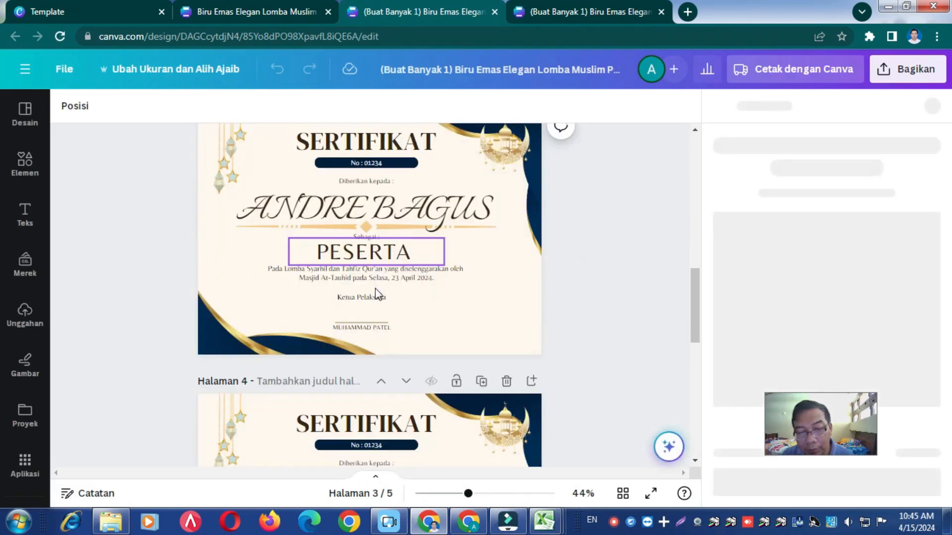
{"action": "scroll", "coordinate": [377, 294], "scroll_direction": "down", "scroll_amount": 9}
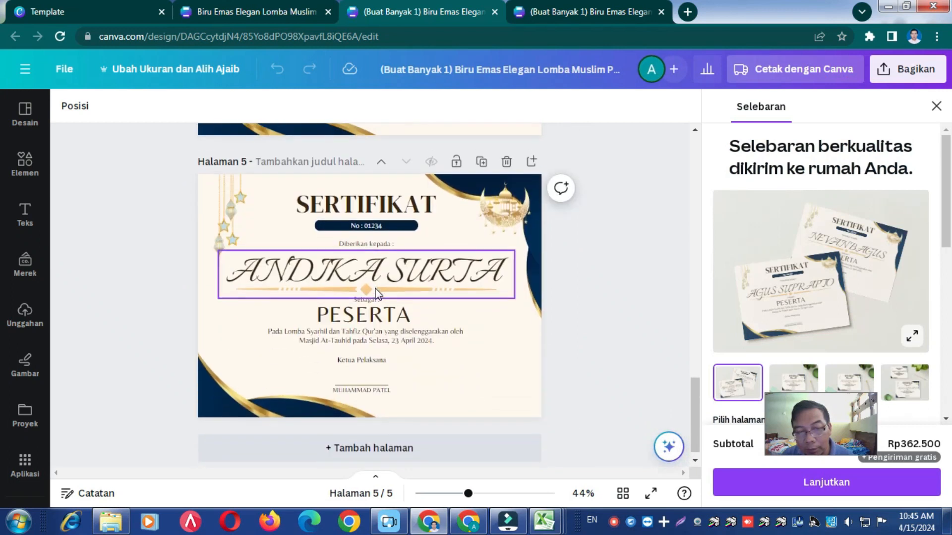
{"action": "scroll", "coordinate": [376, 294], "scroll_direction": "down", "scroll_amount": 1}
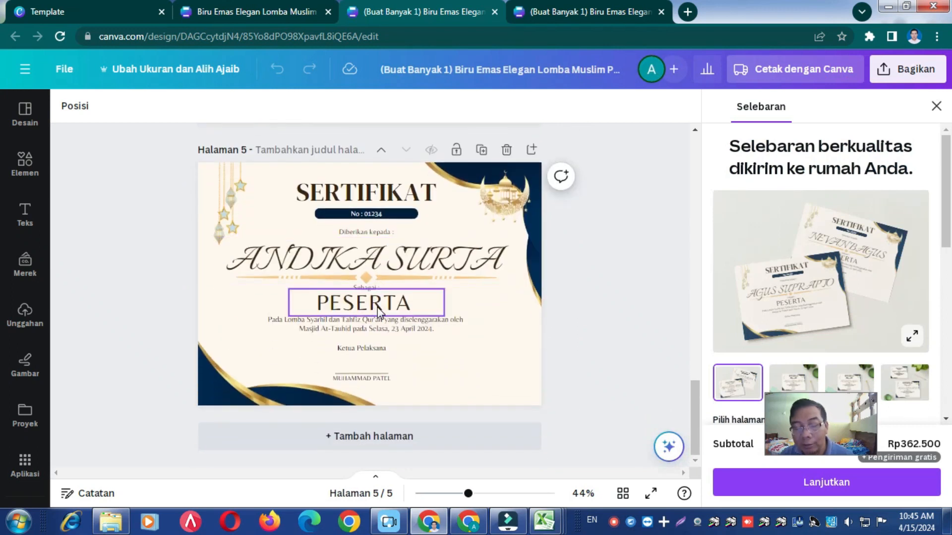